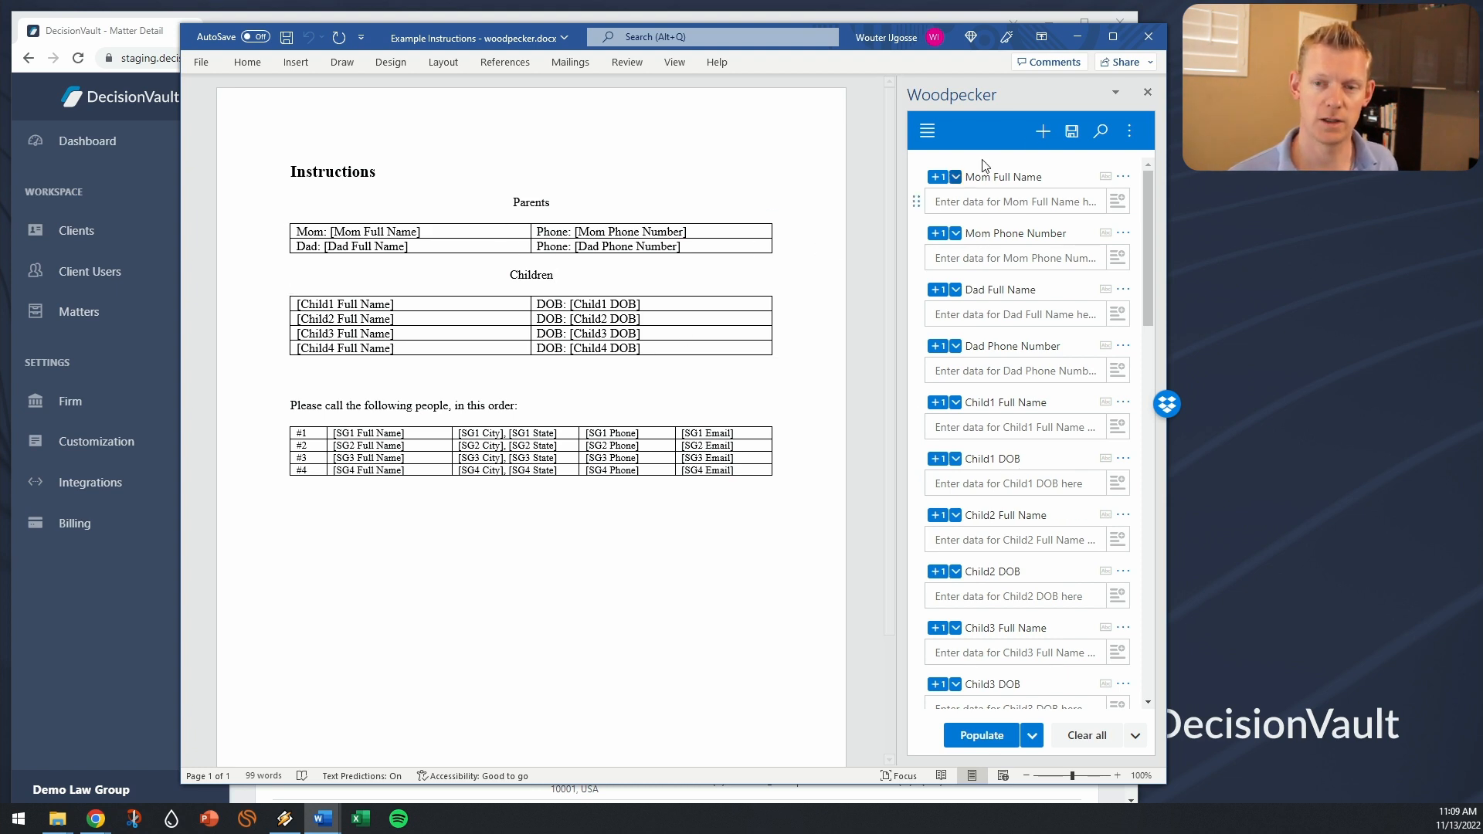
View the form for creating a new Woodpecker field and close it without saving.
click(1043, 132)
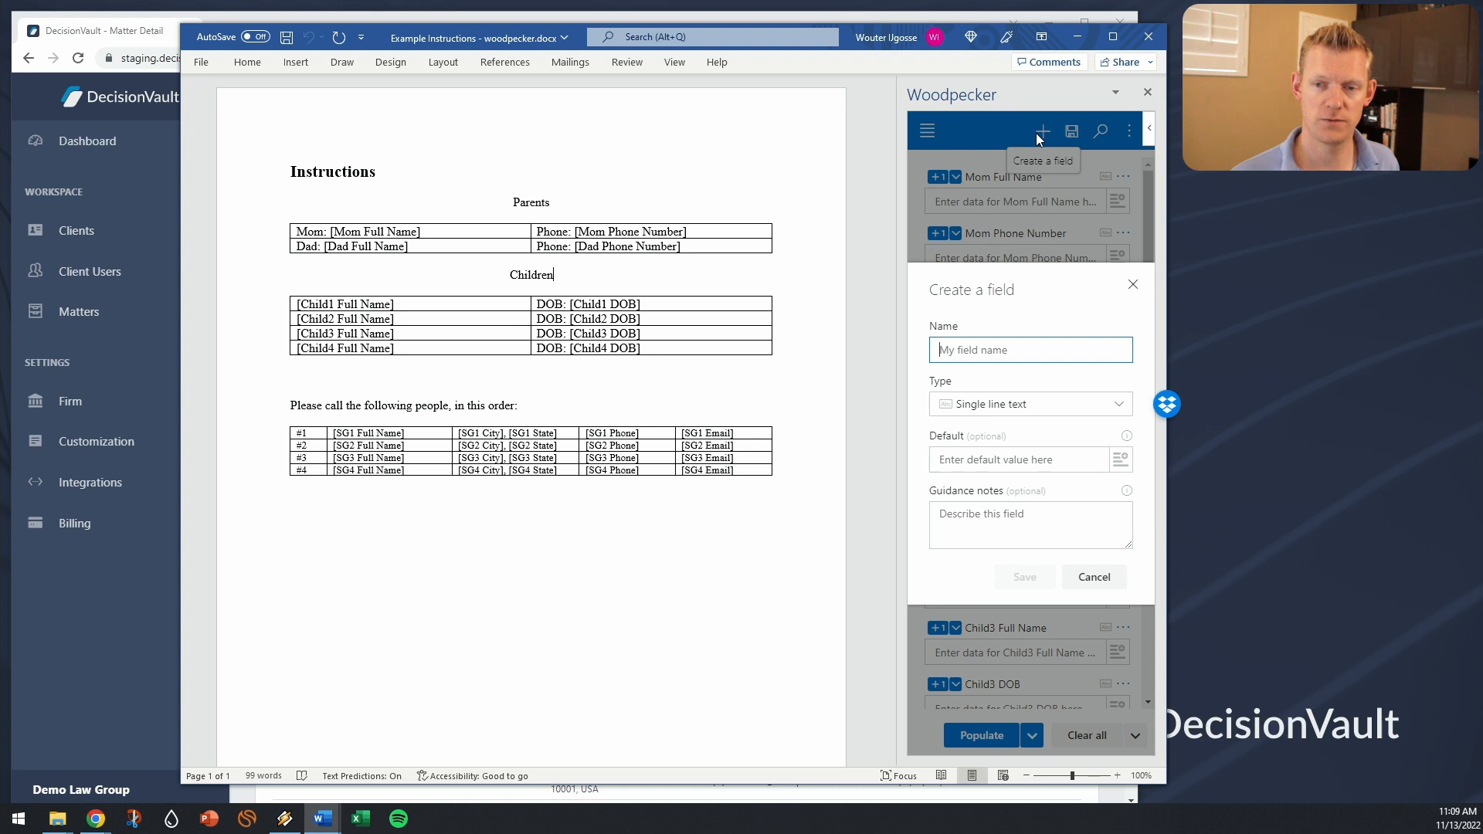
click(1132, 285)
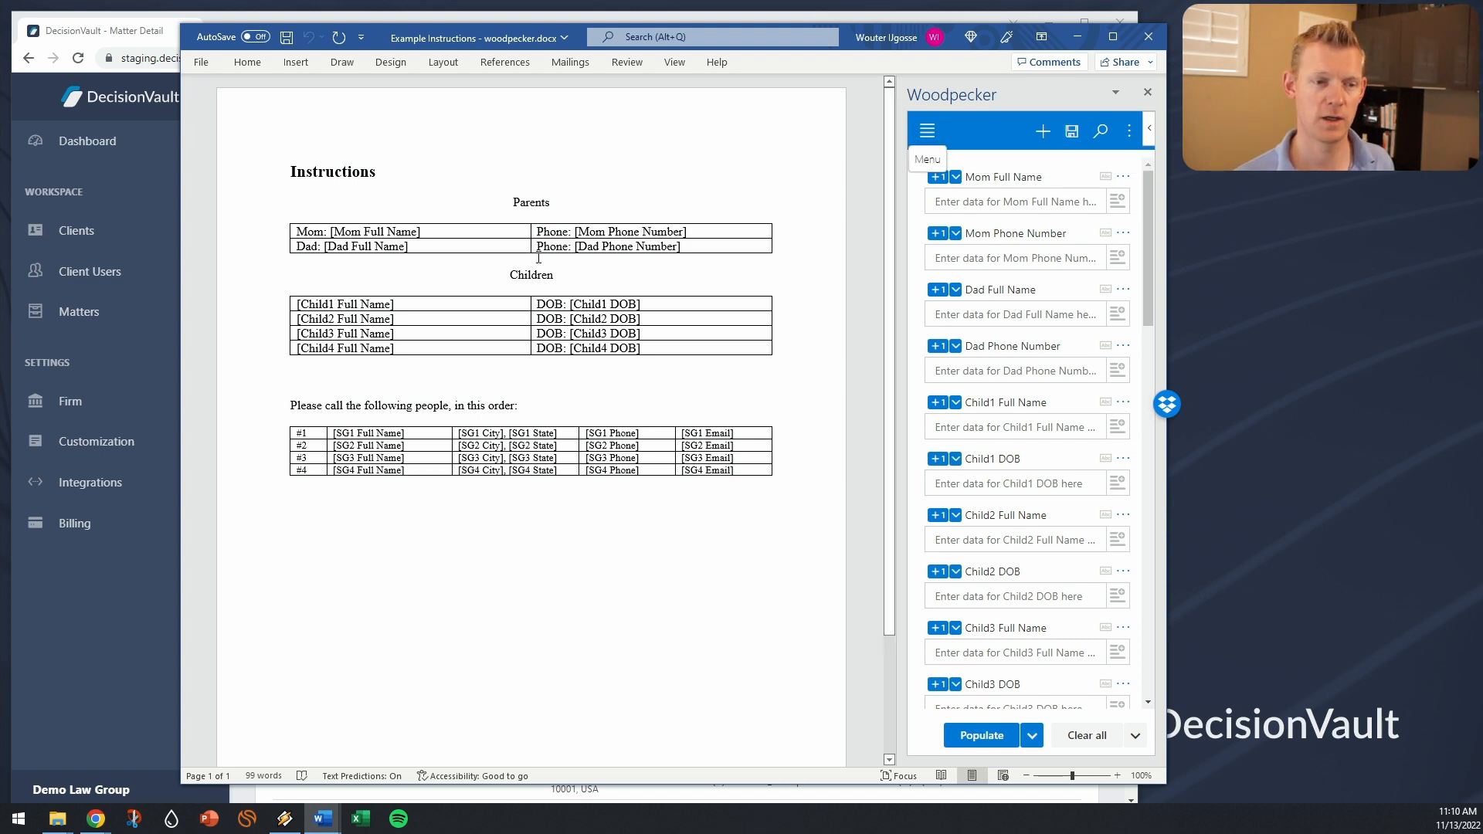
Switch to the matter in DecisionVault, open its Woodpecker sync page and collapse the navigation sidebar.
click(133, 649)
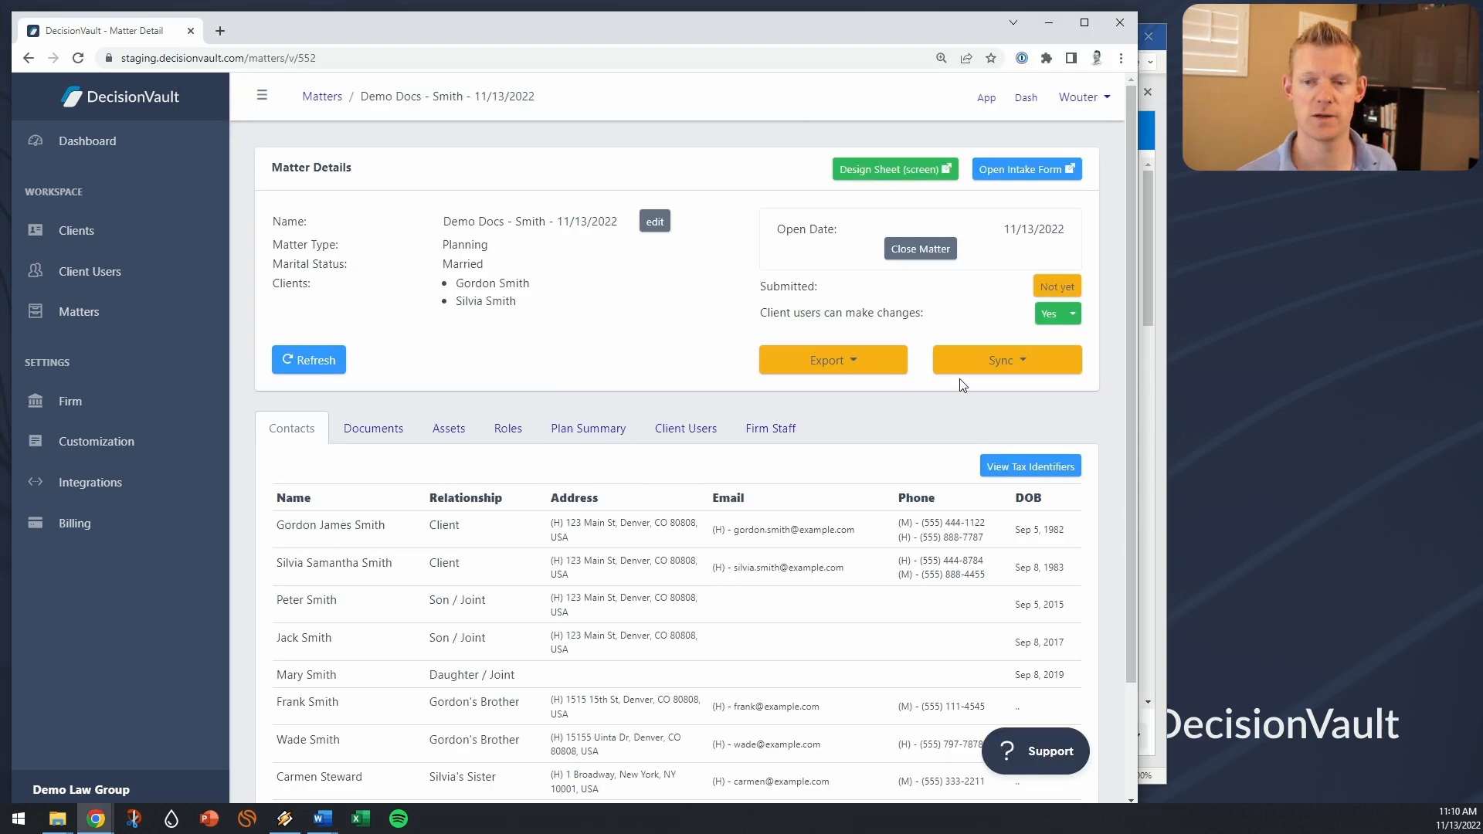
click(1000, 366)
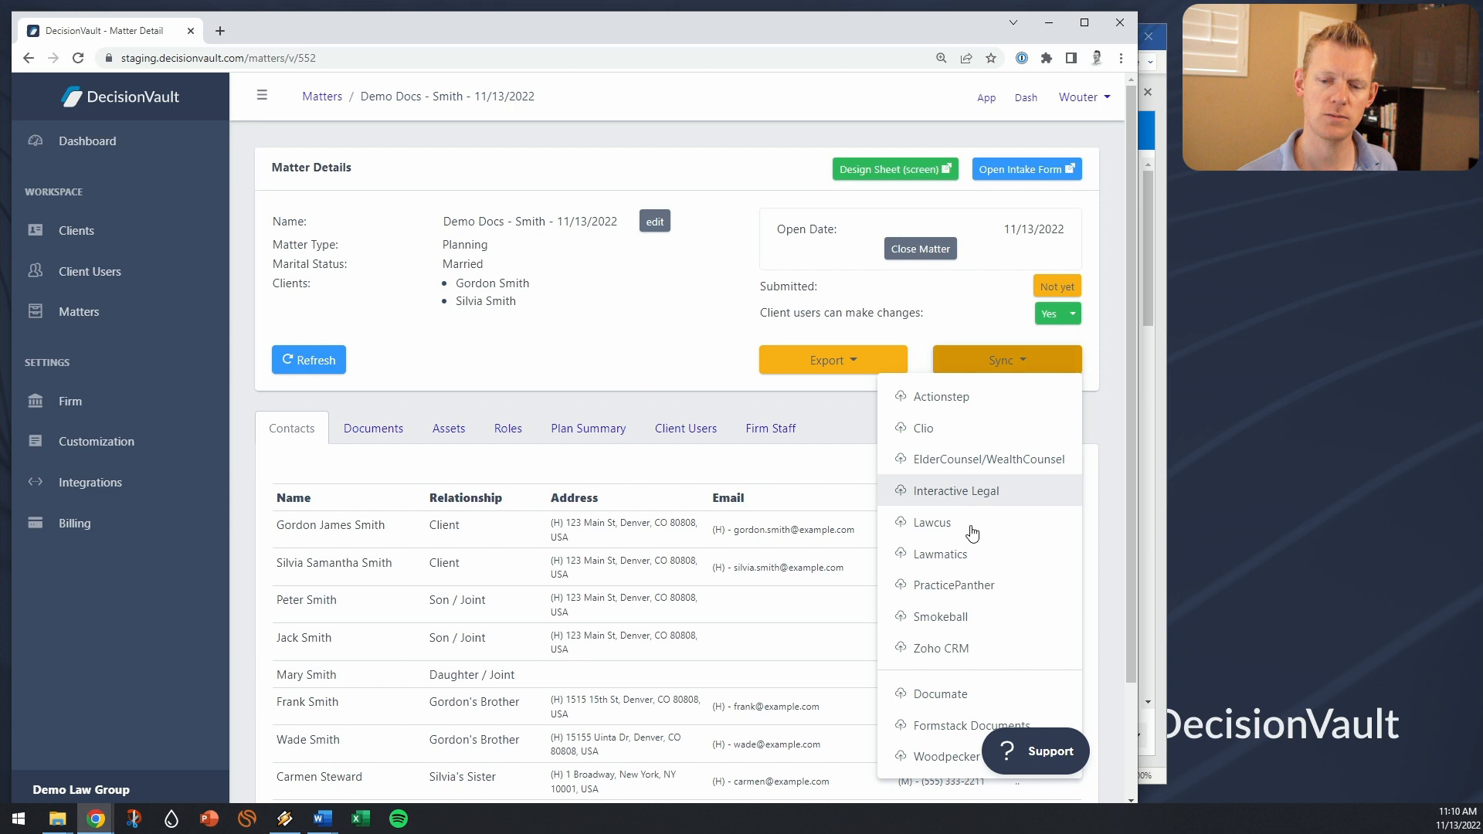
click(919, 758)
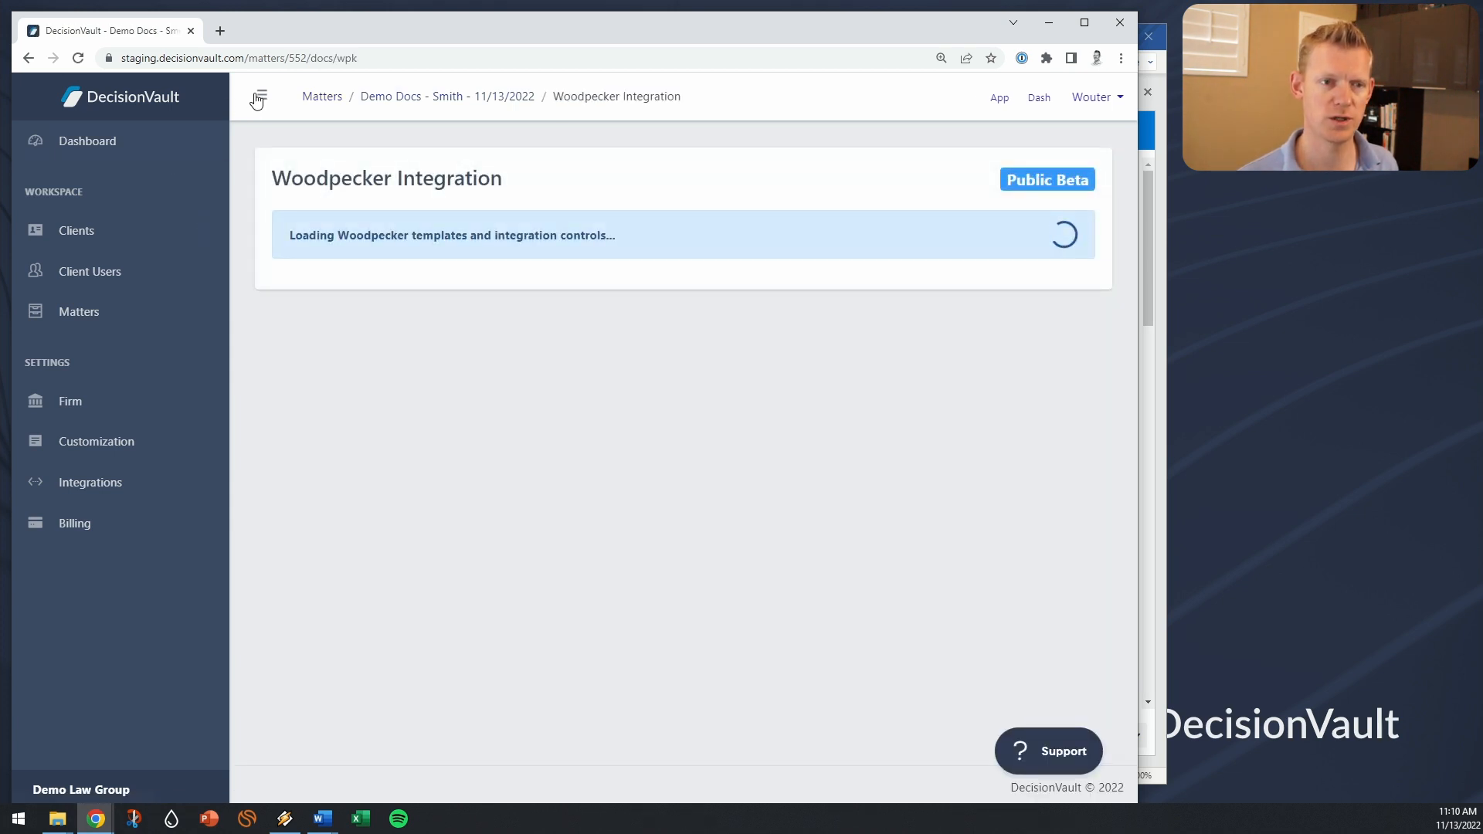
click(261, 94)
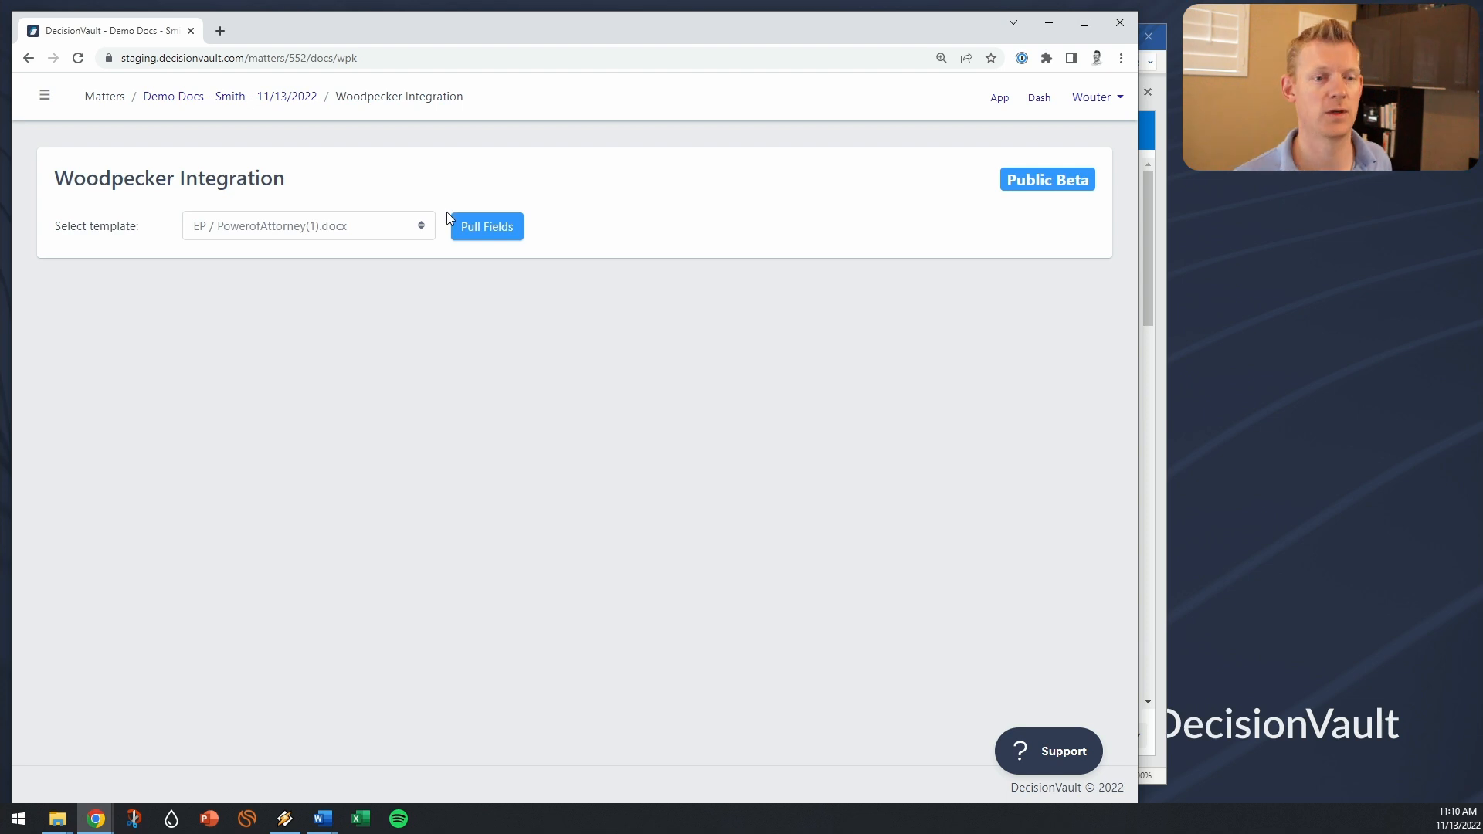
Choose the "Example Instructions - woodpecker" template and pull its fields for mapping.
click(379, 228)
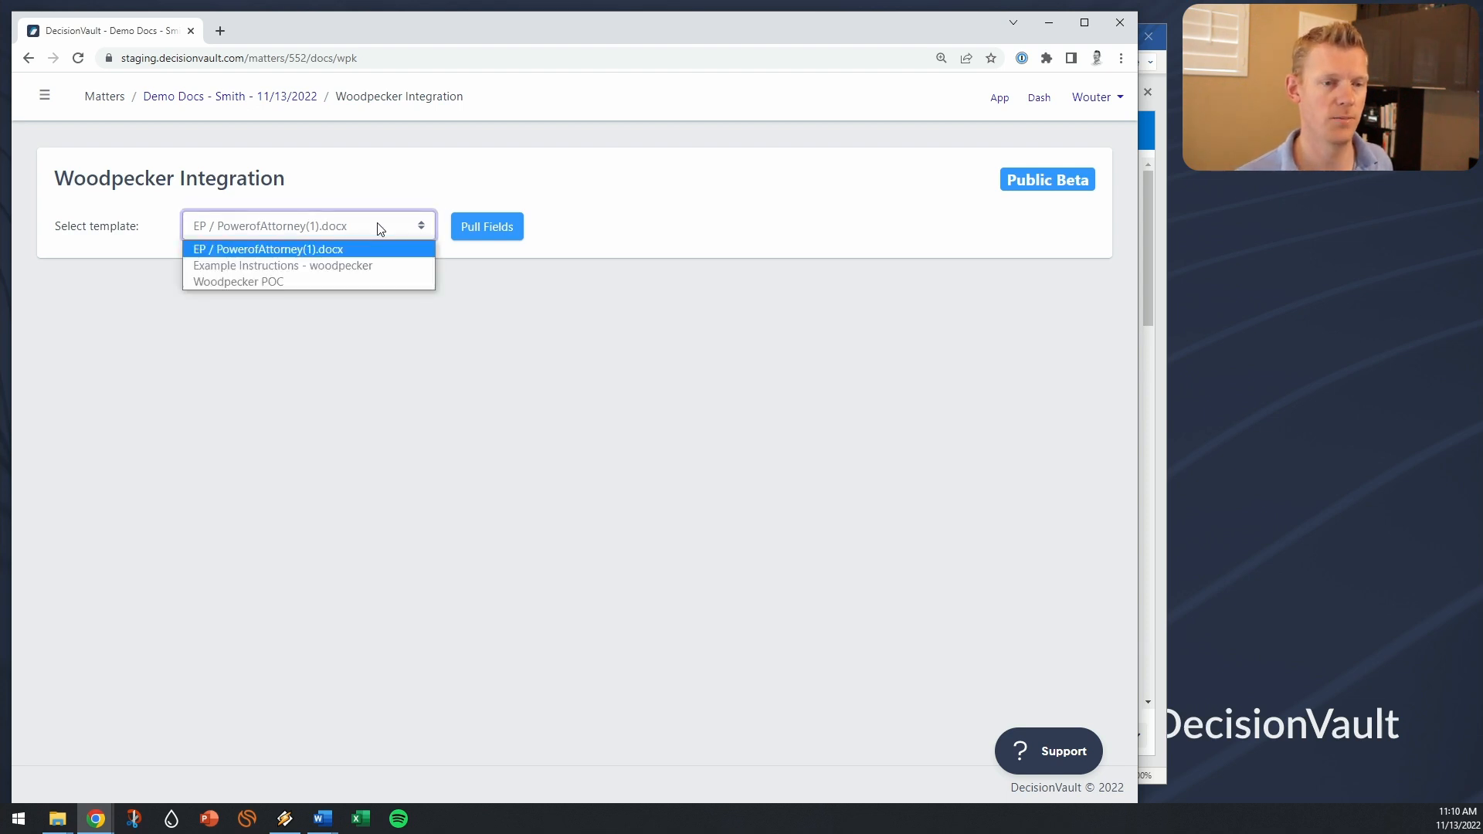
click(323, 264)
click(505, 229)
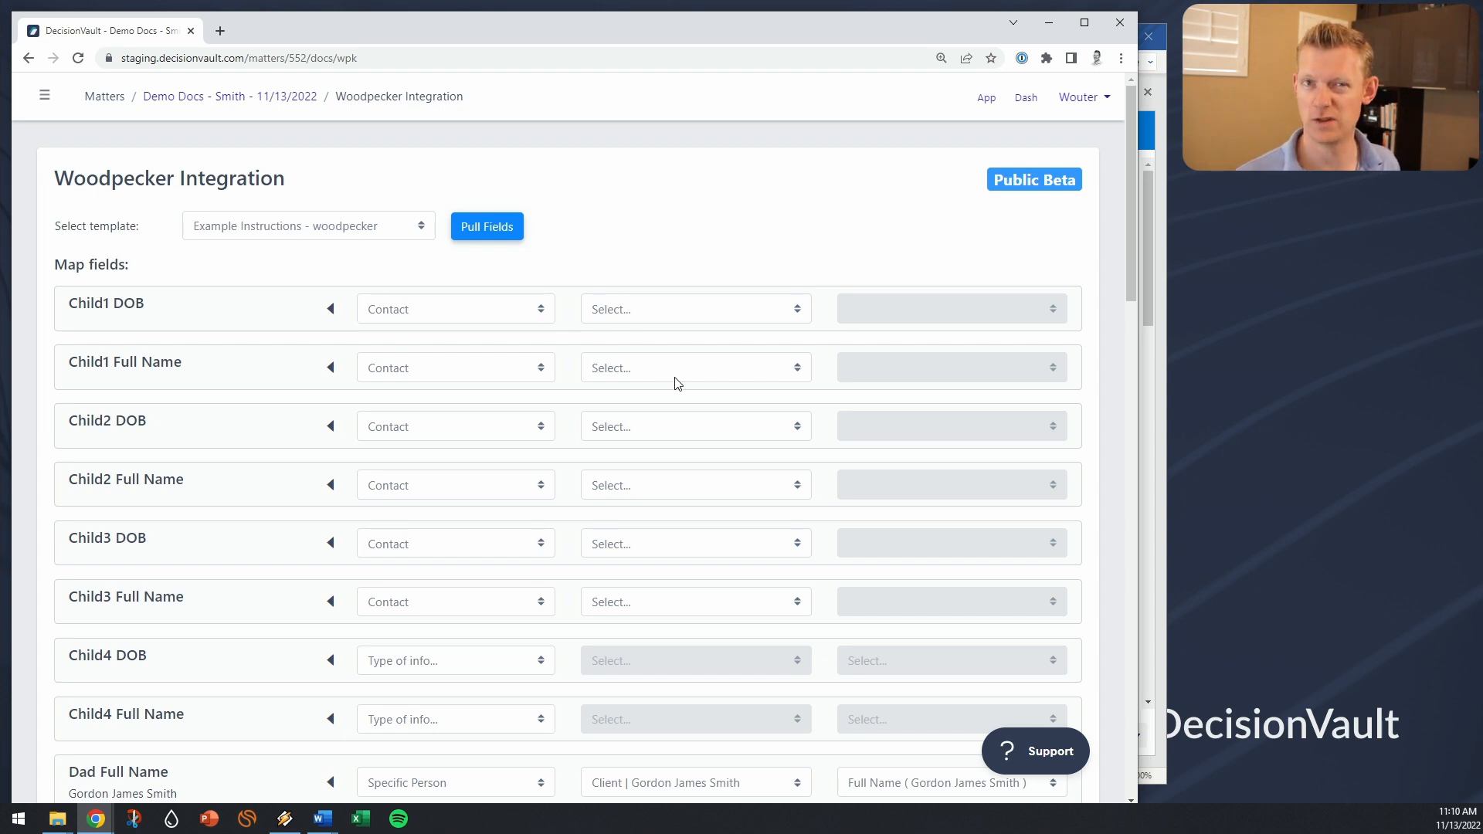
Try mapping Child1 DOB as a Specific Person using the Client, and inspect the details available for that person.
click(516, 310)
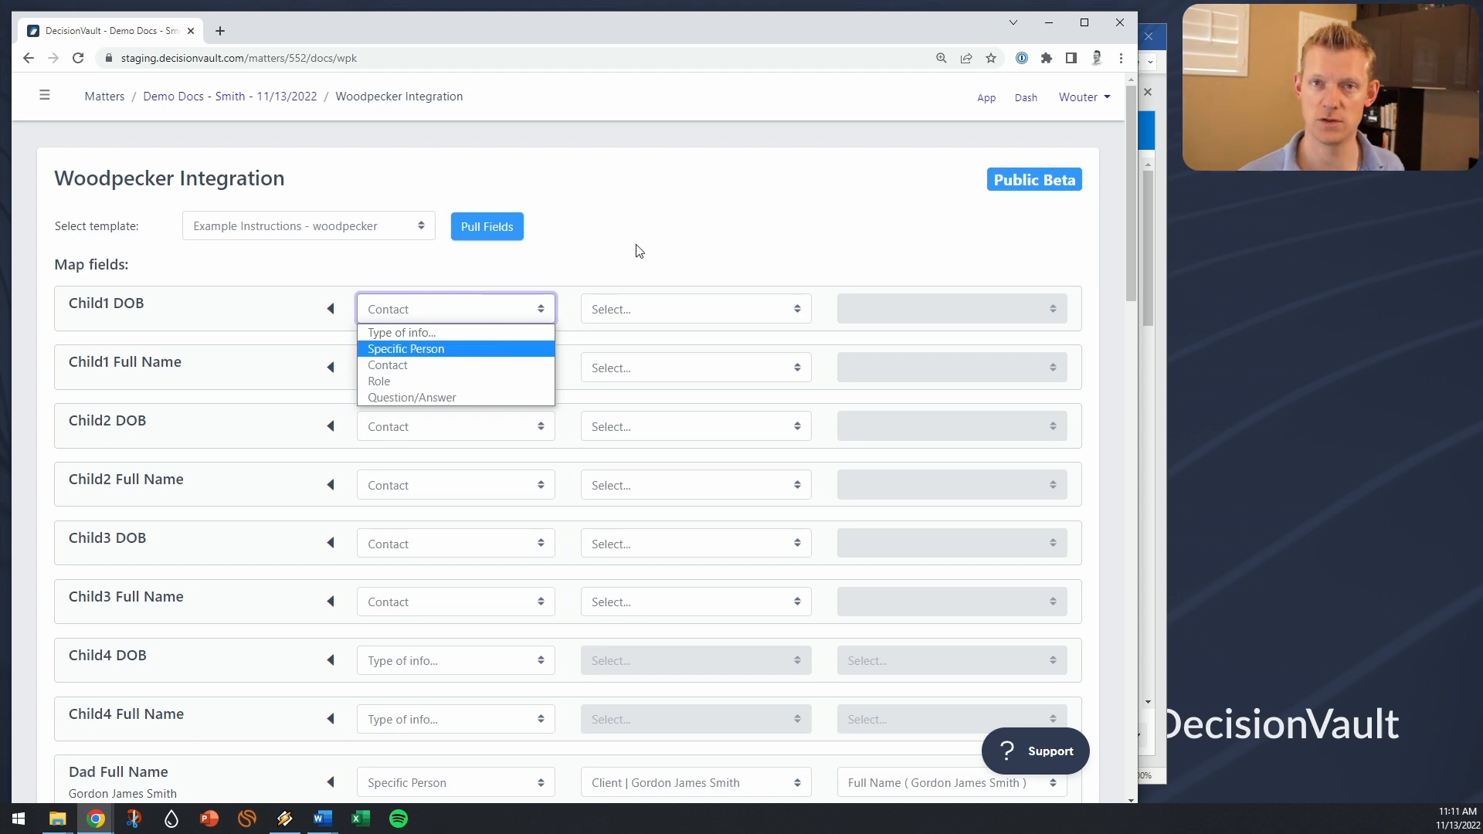
click(448, 351)
click(648, 318)
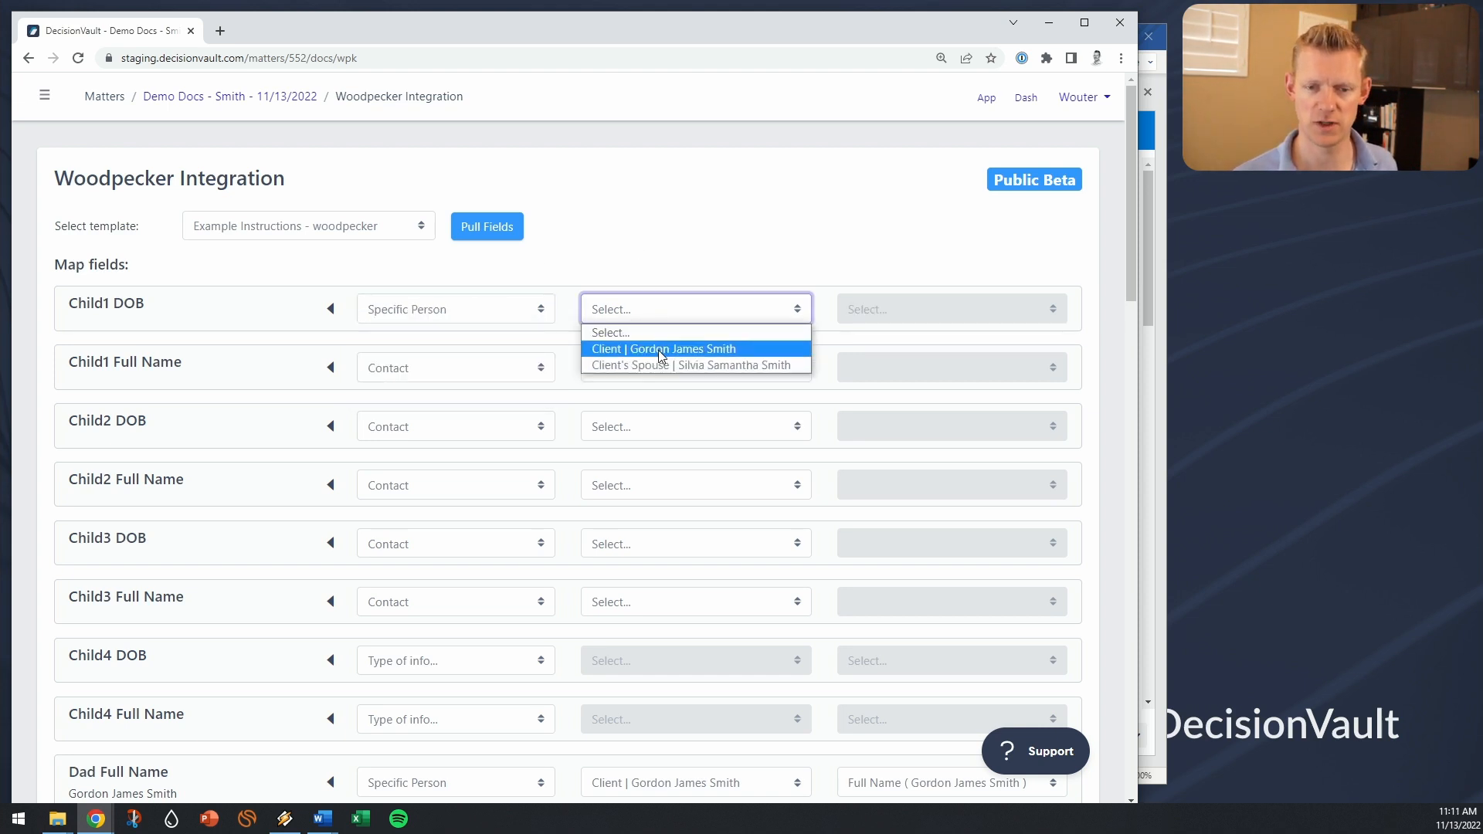
click(660, 352)
click(900, 308)
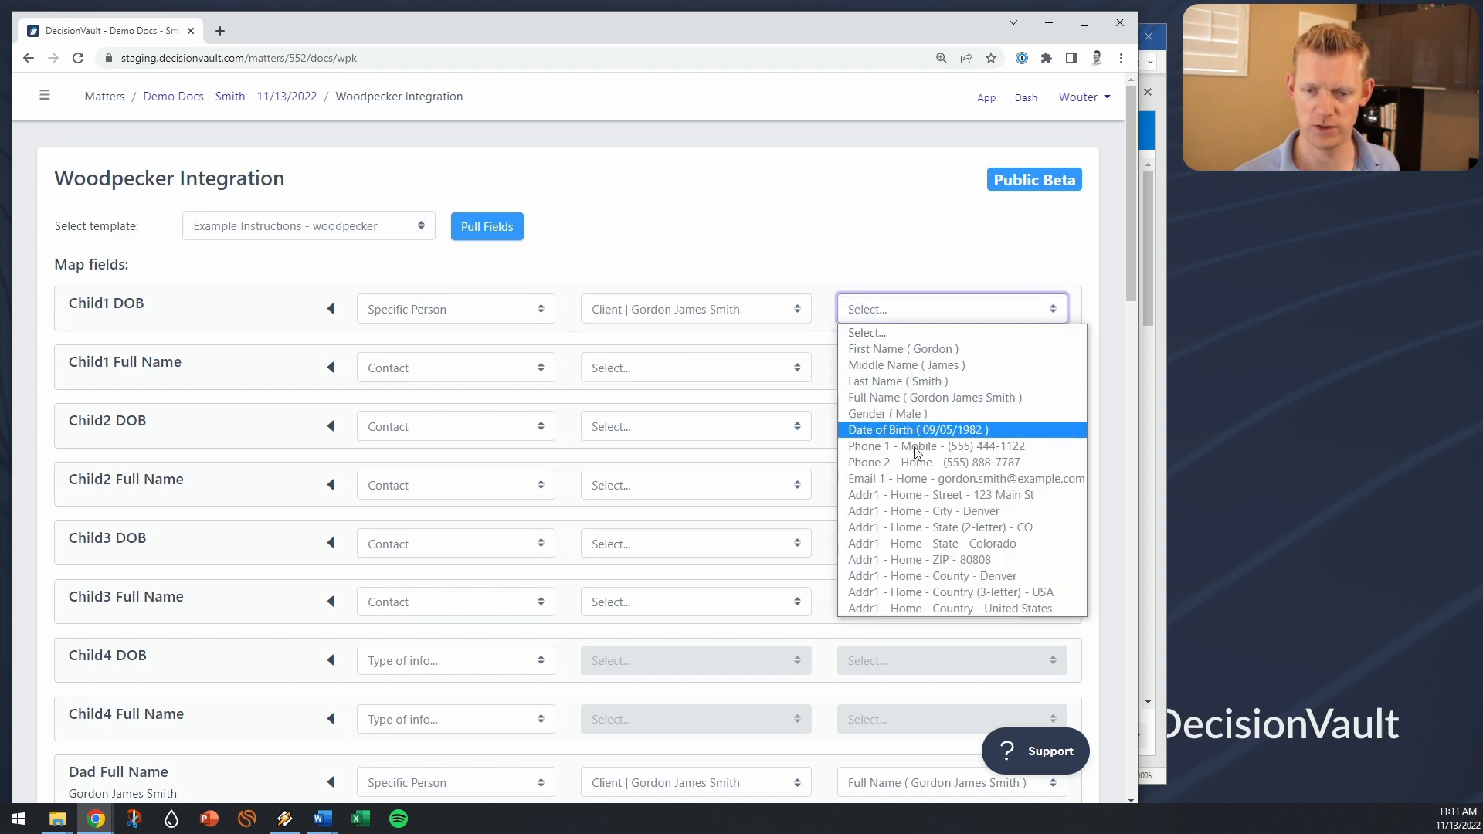
click(885, 276)
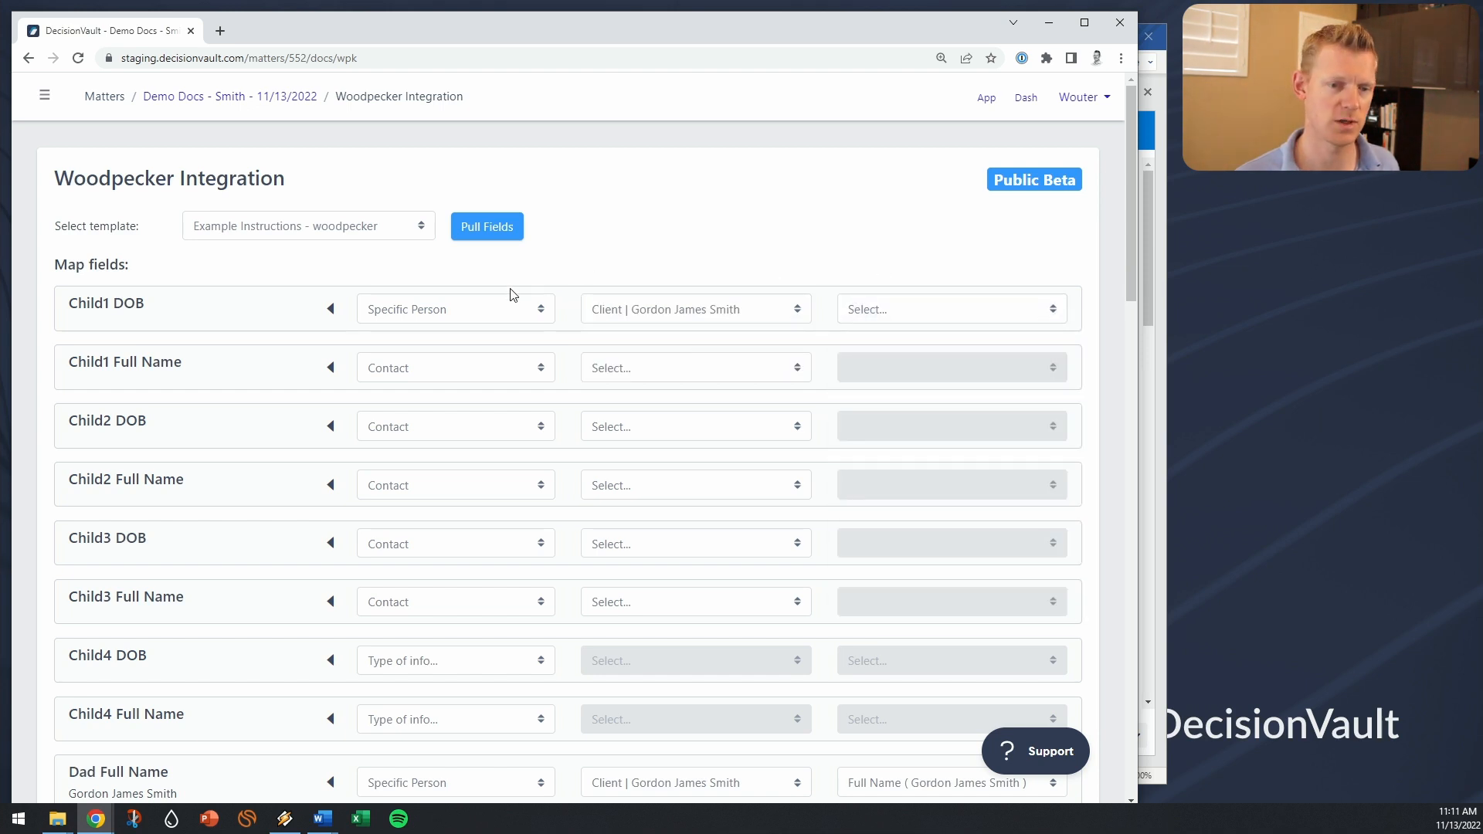
click(632, 318)
click(641, 255)
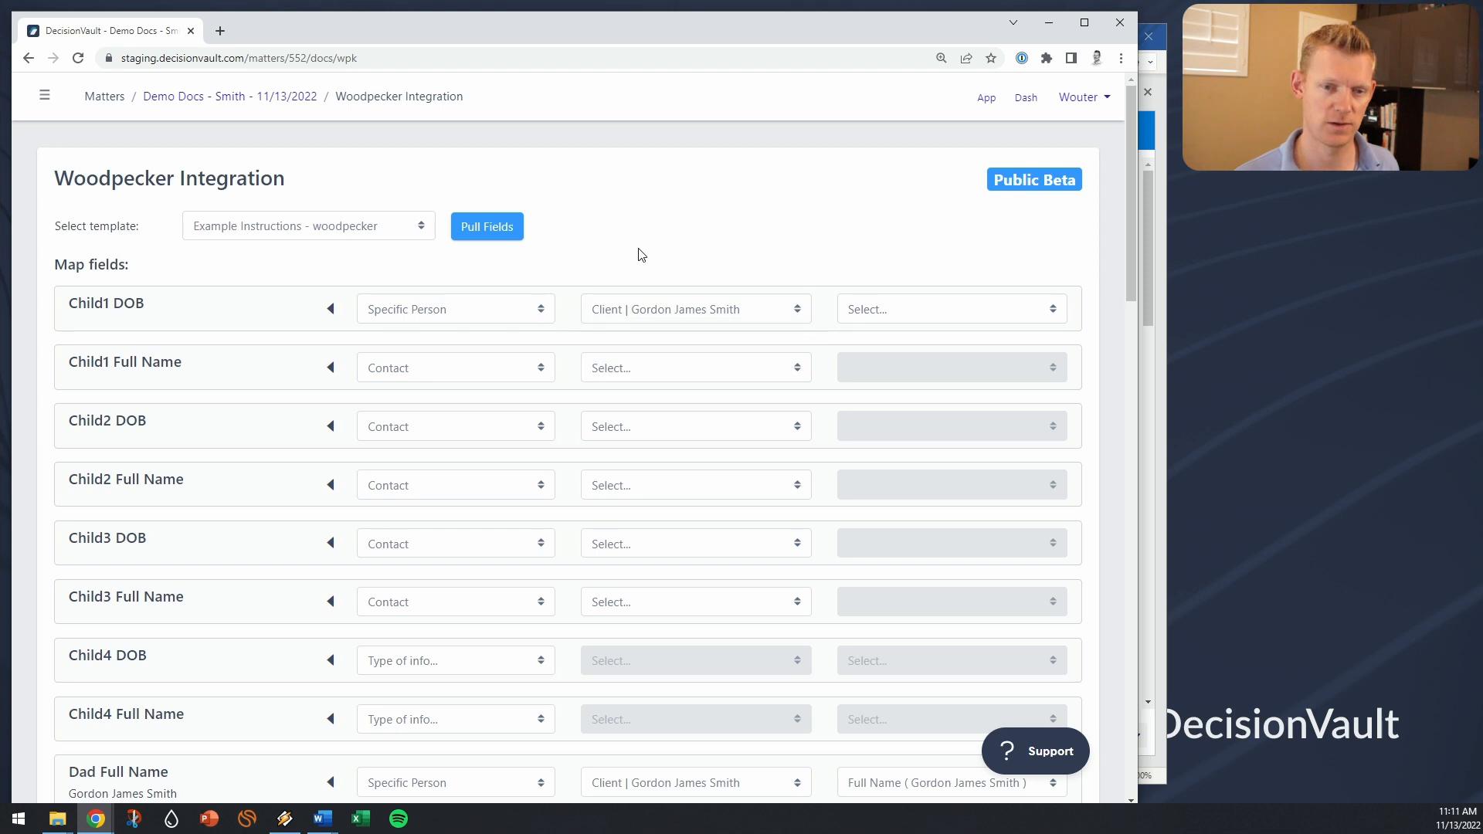
Try mapping Child1 DOB as a Contact using the first listed son, and inspect that contact's available details.
click(503, 313)
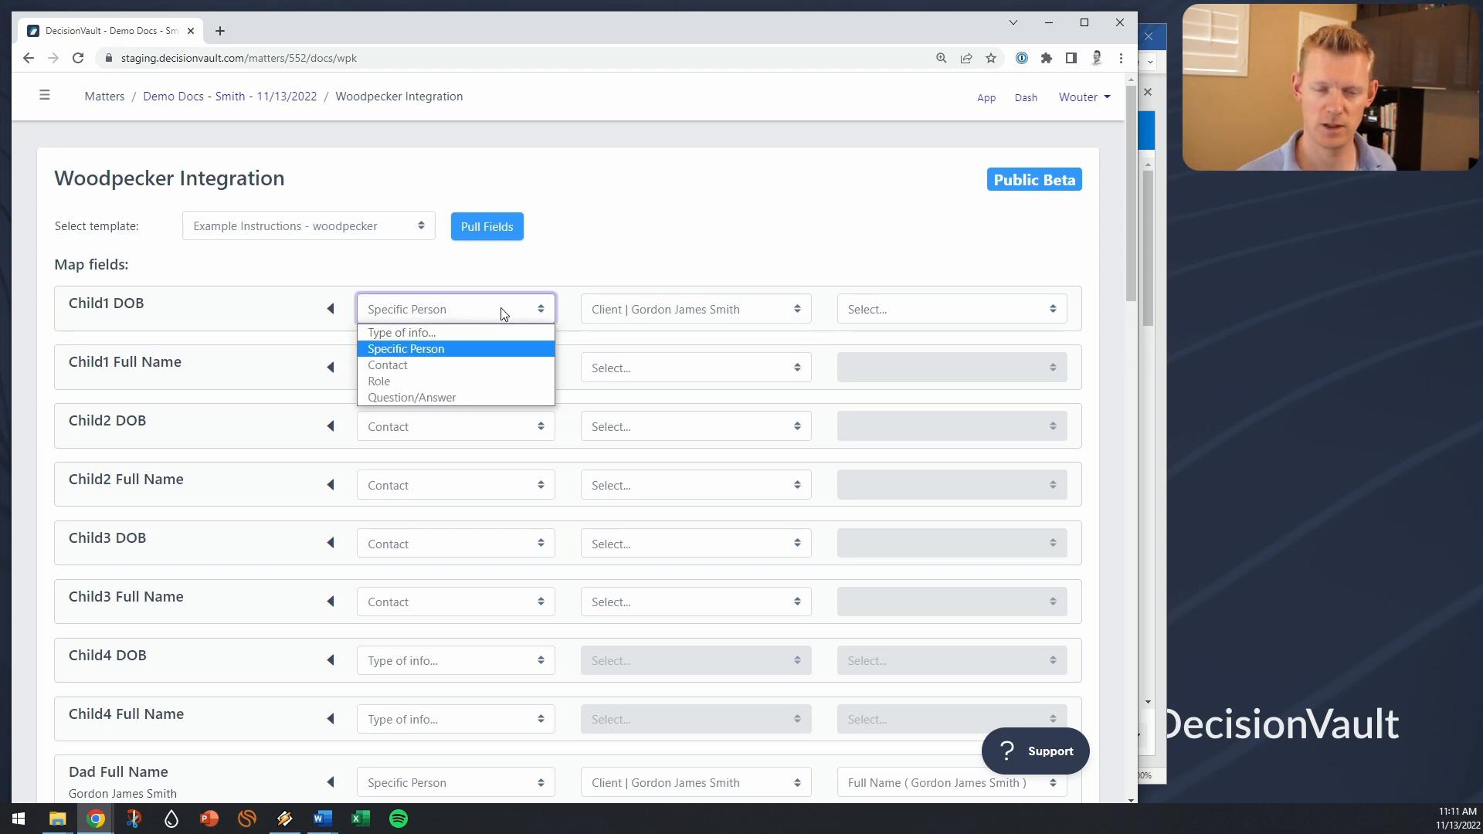
click(438, 363)
click(633, 312)
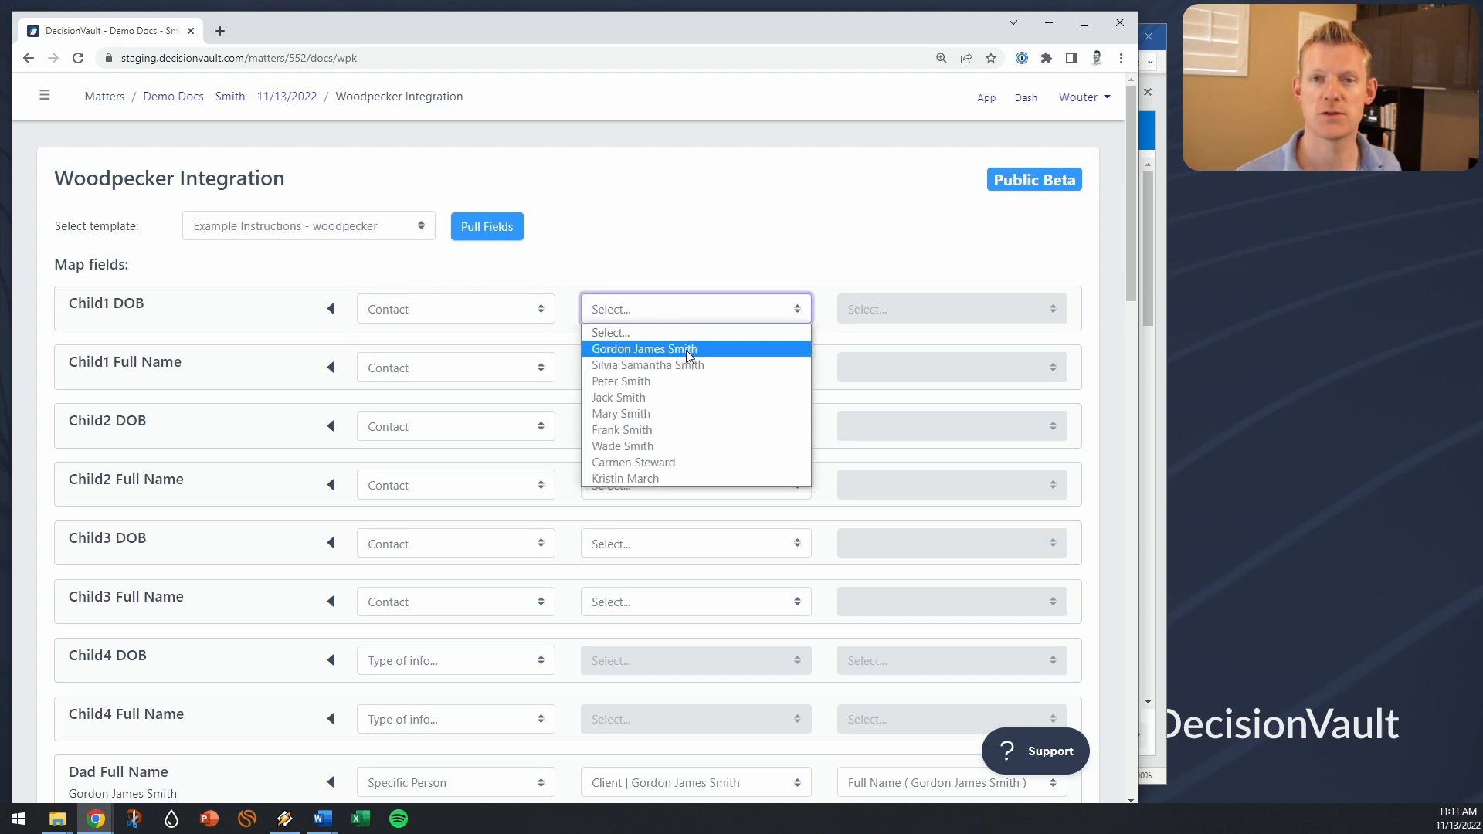
click(718, 380)
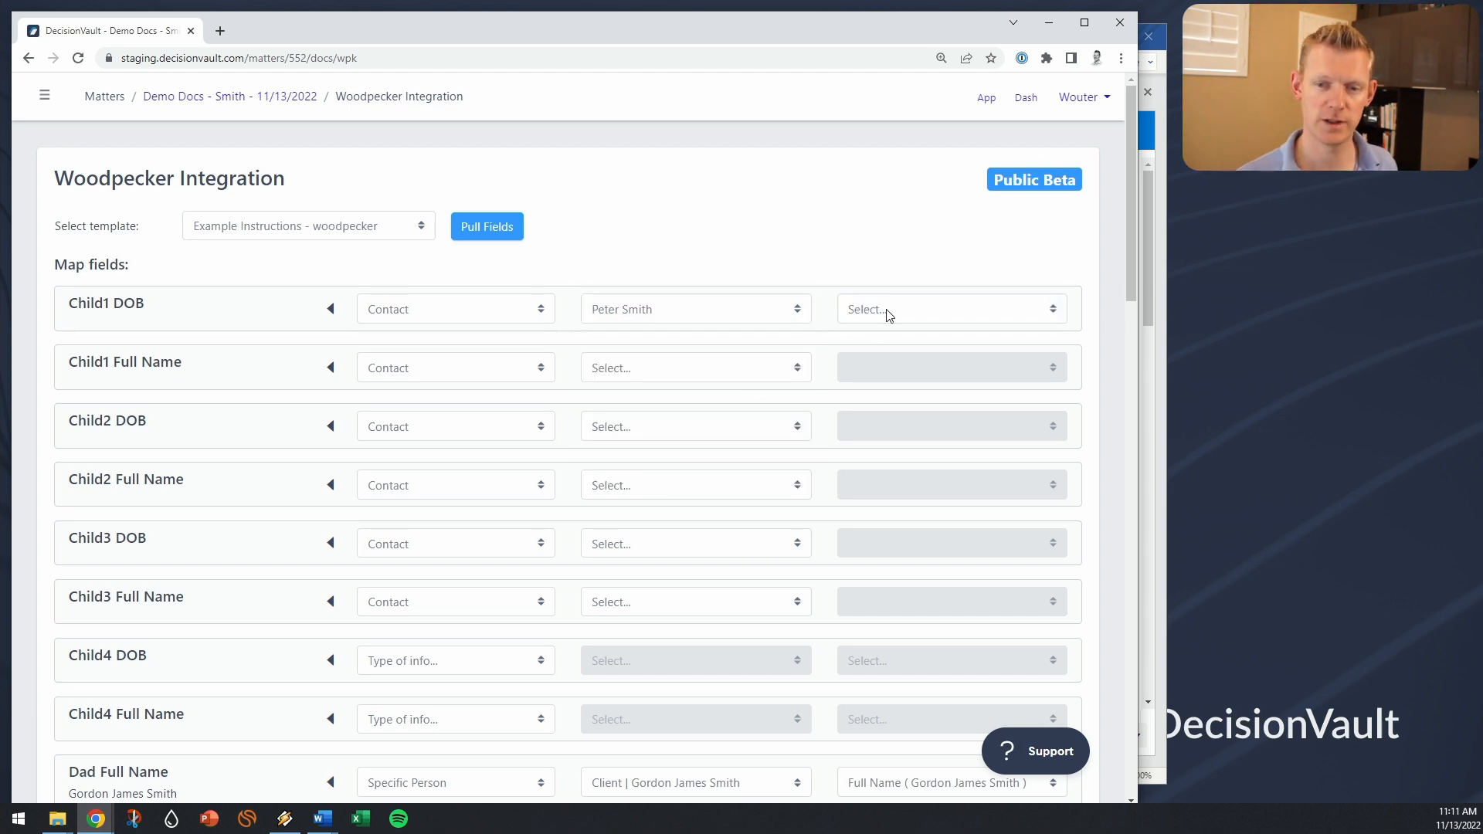
click(889, 311)
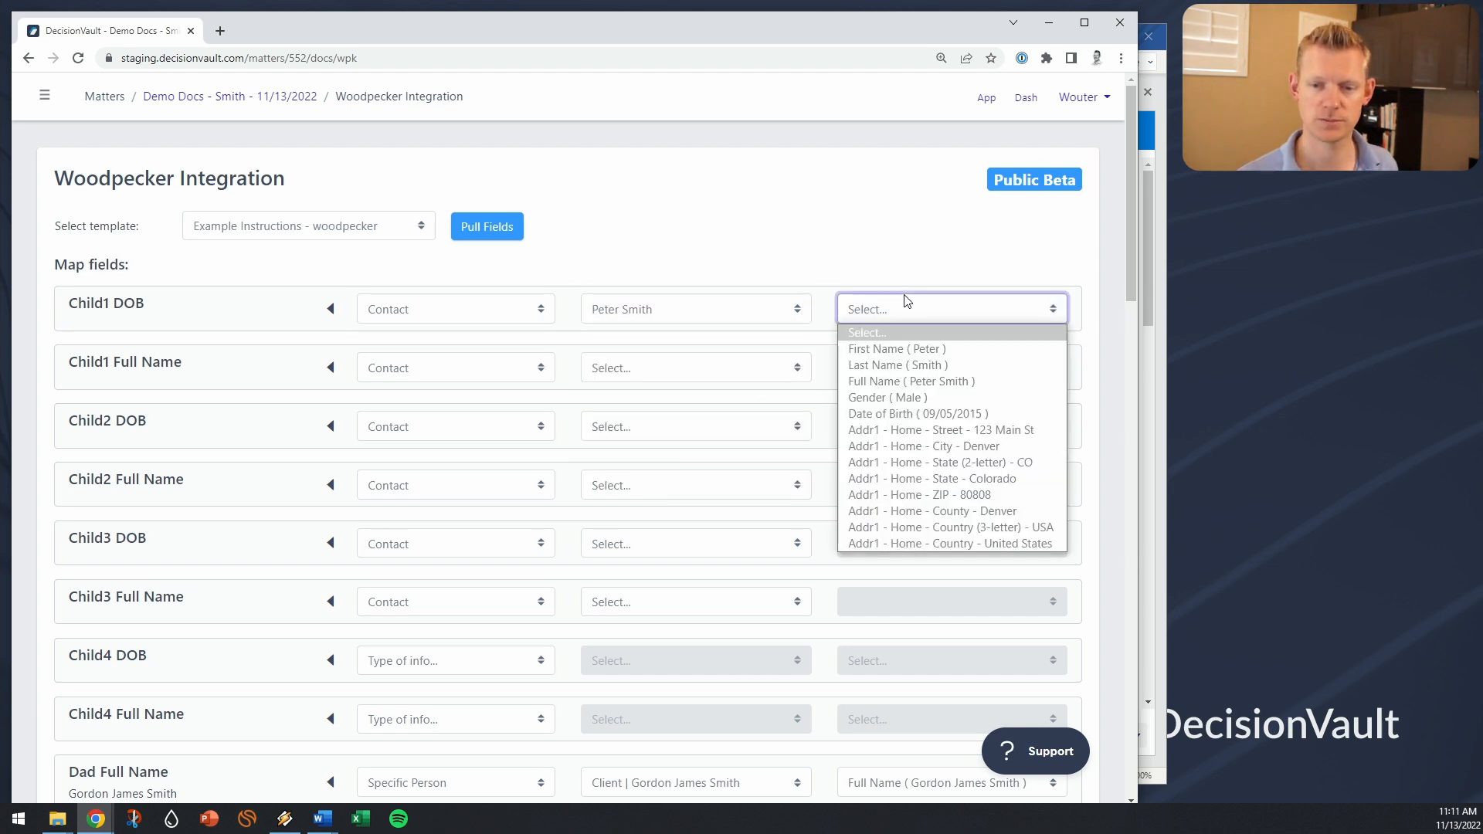
click(825, 283)
Try mapping Child1 DOB as a Role using Short-term Guardian 1 and that guardian's Full Name.
click(461, 312)
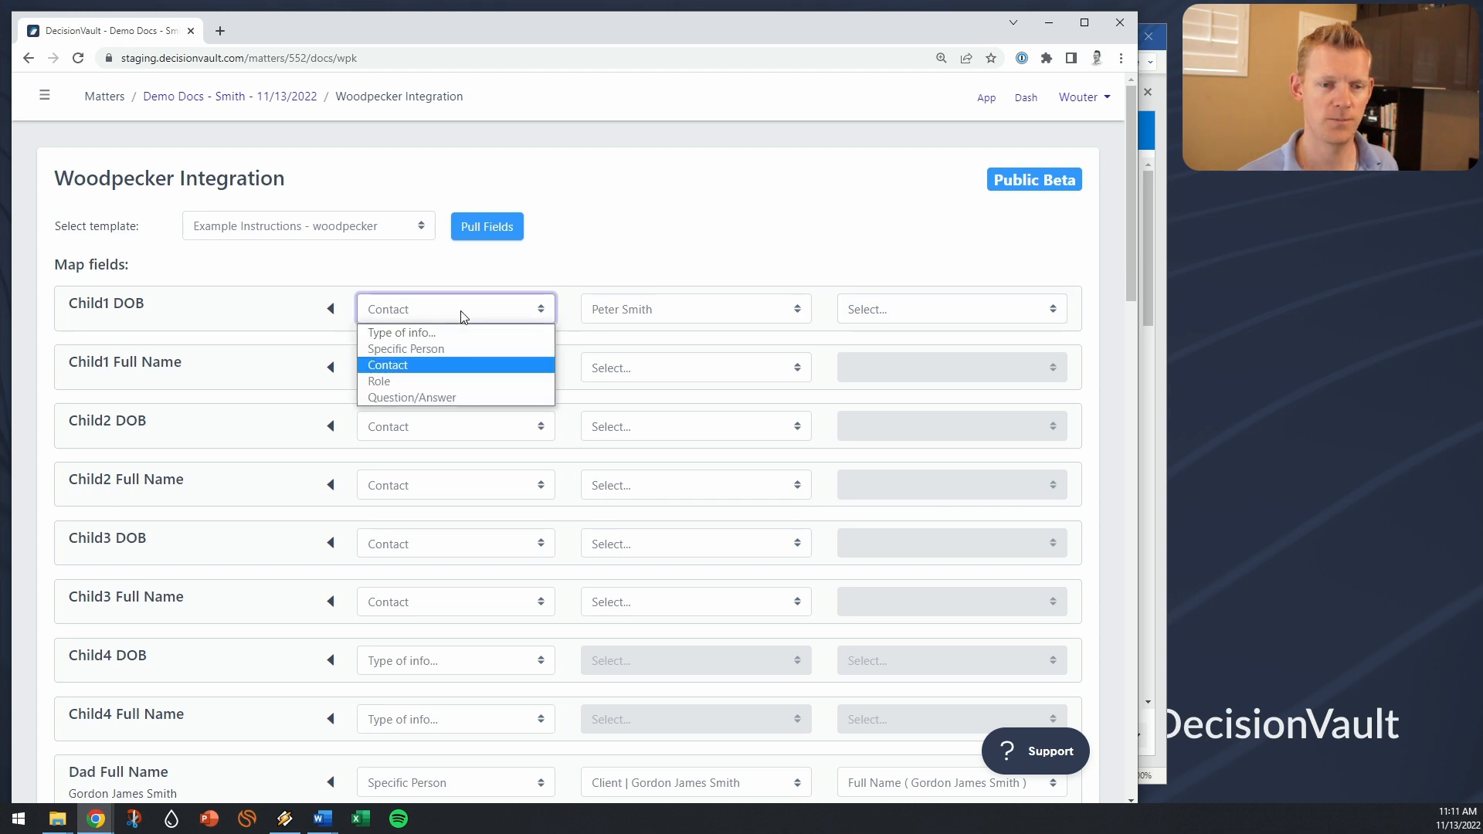
click(433, 389)
click(611, 315)
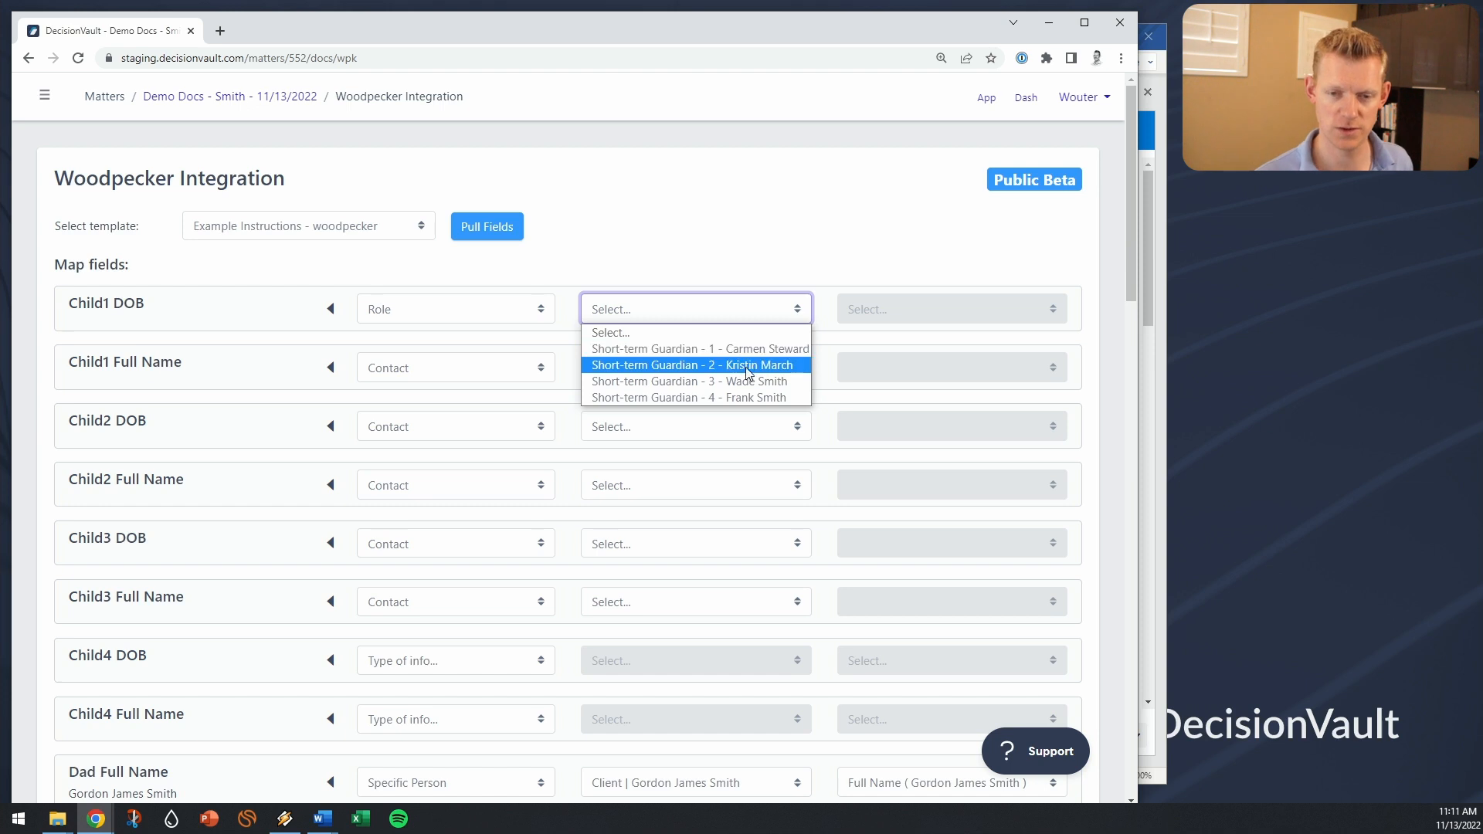
click(738, 349)
click(854, 310)
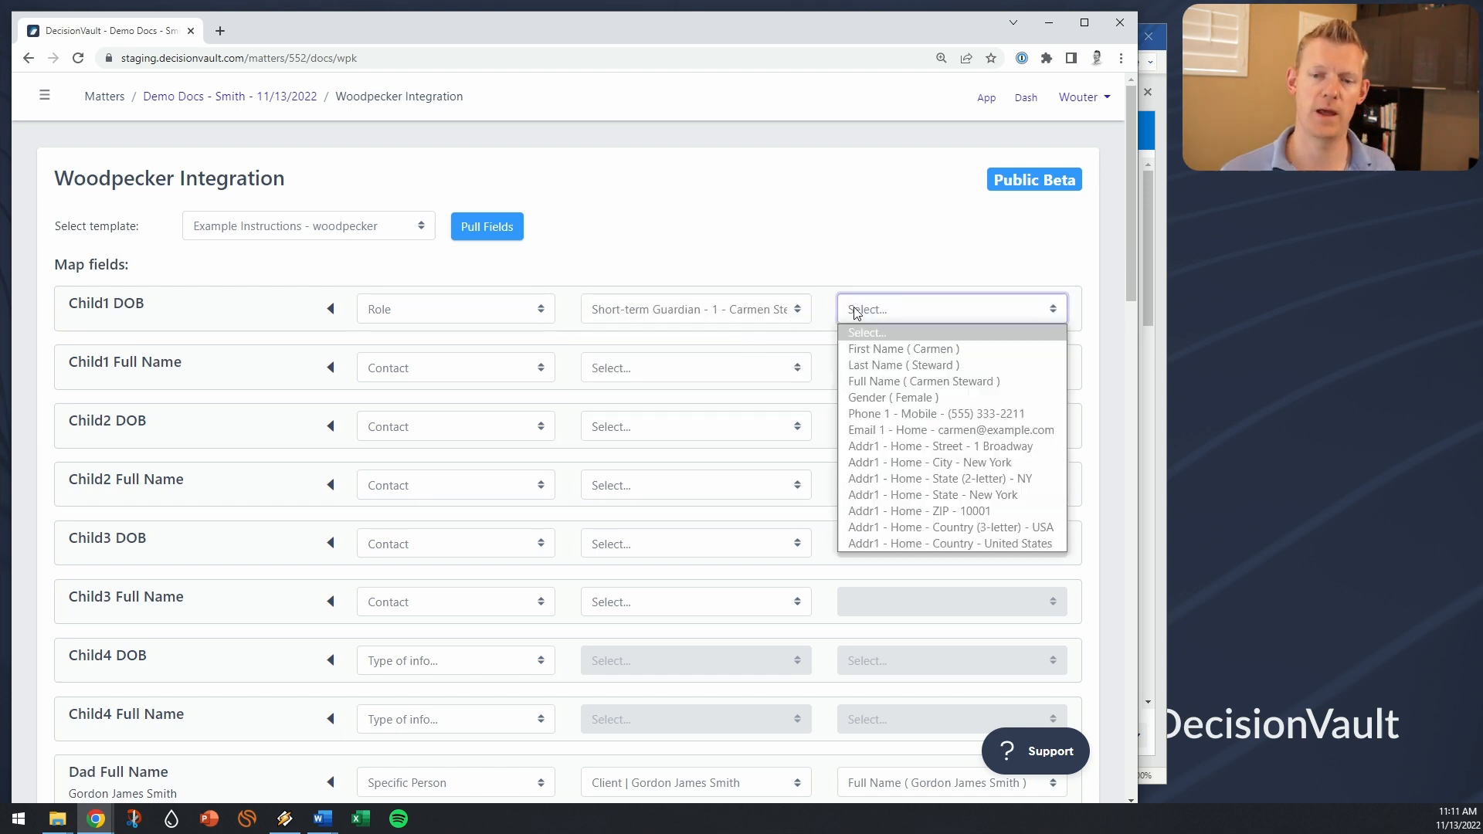
click(933, 382)
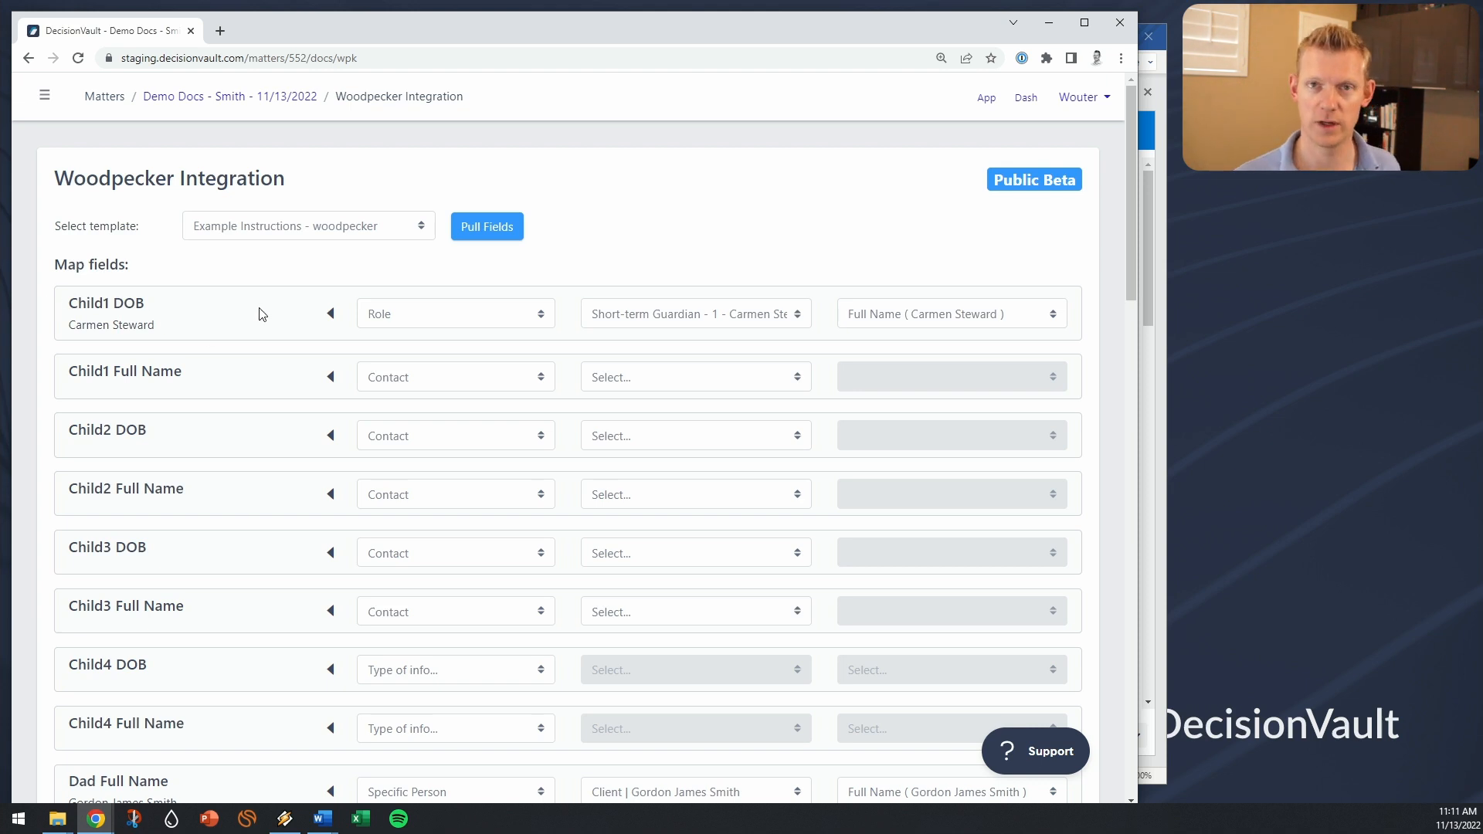
Try the Question/Answer info type for Child1 DOB and browse the intake questions it offers.
click(386, 325)
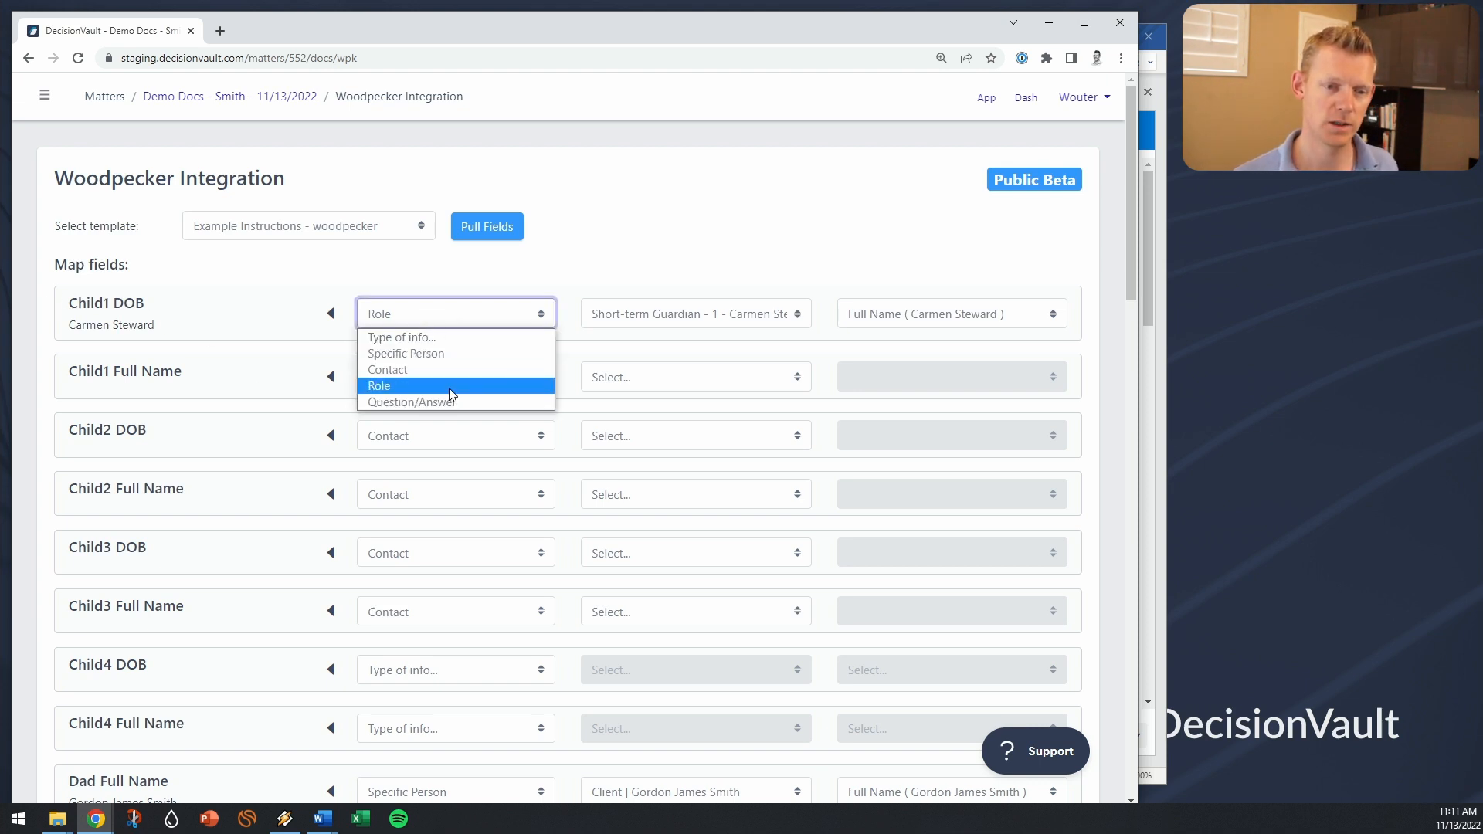
click(417, 397)
click(647, 313)
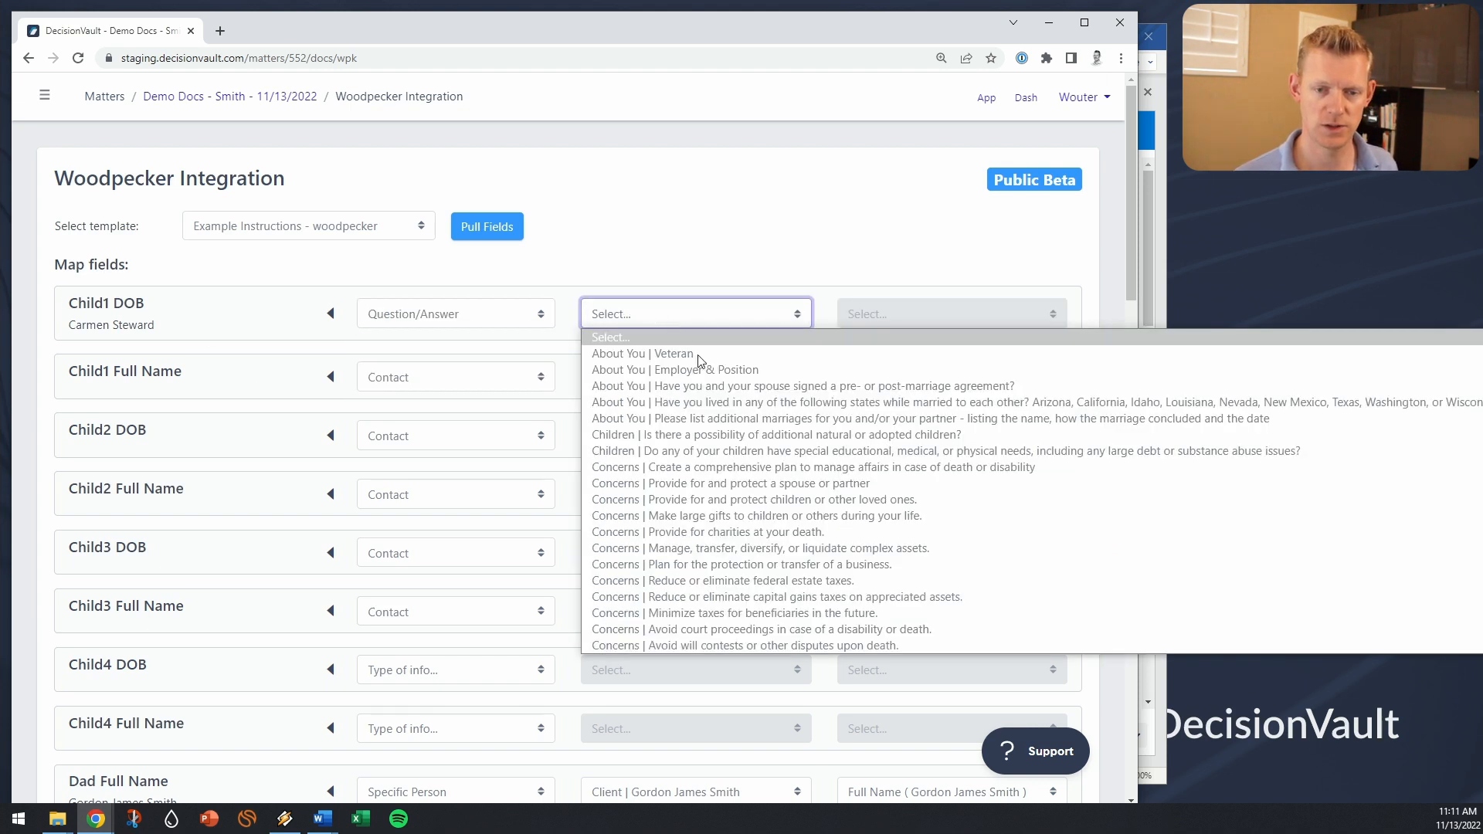
scroll(779, 456, down, 8)
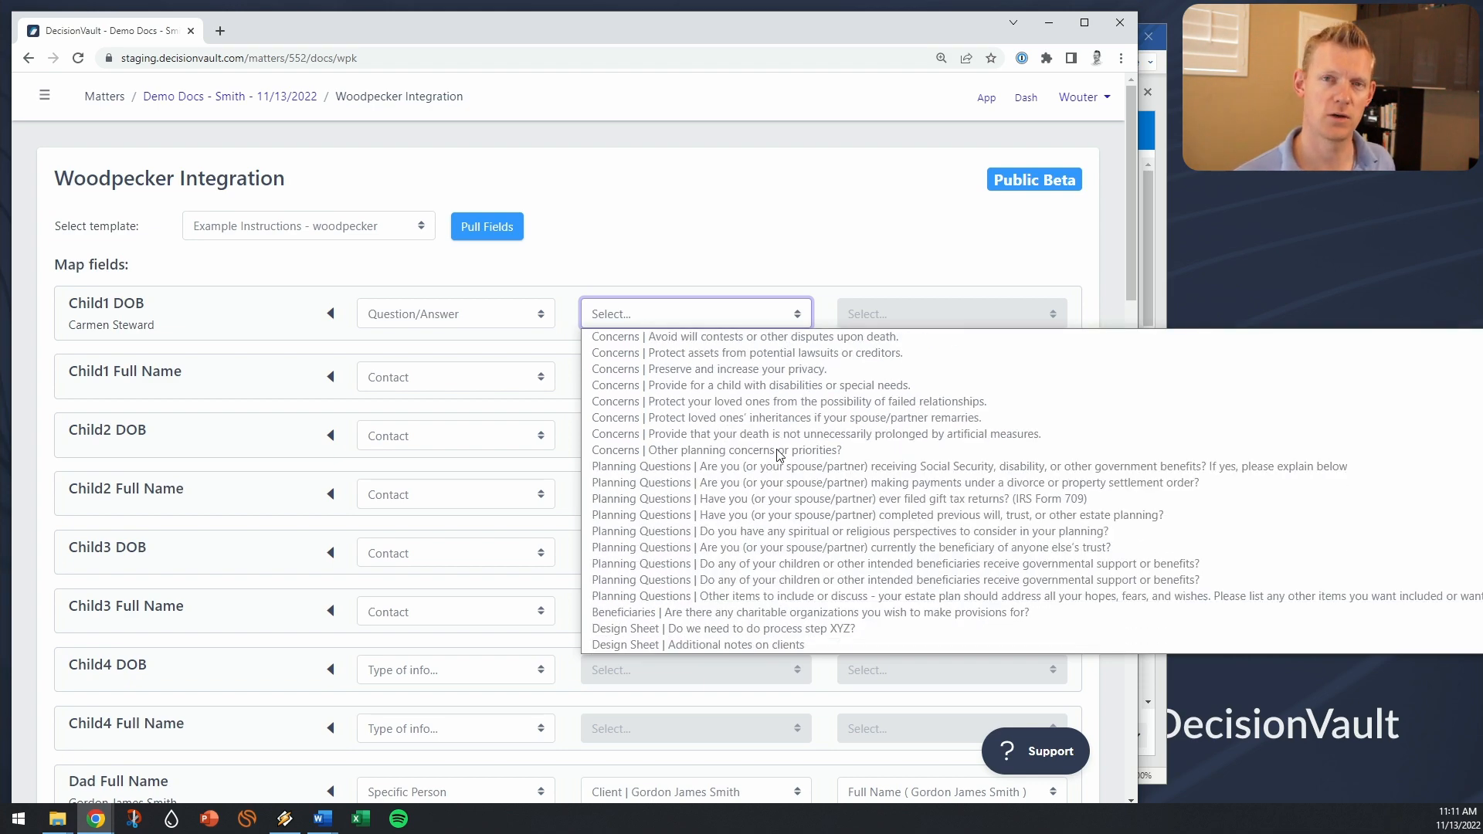
scroll(779, 456, up, 6)
scroll(781, 454, down, 6)
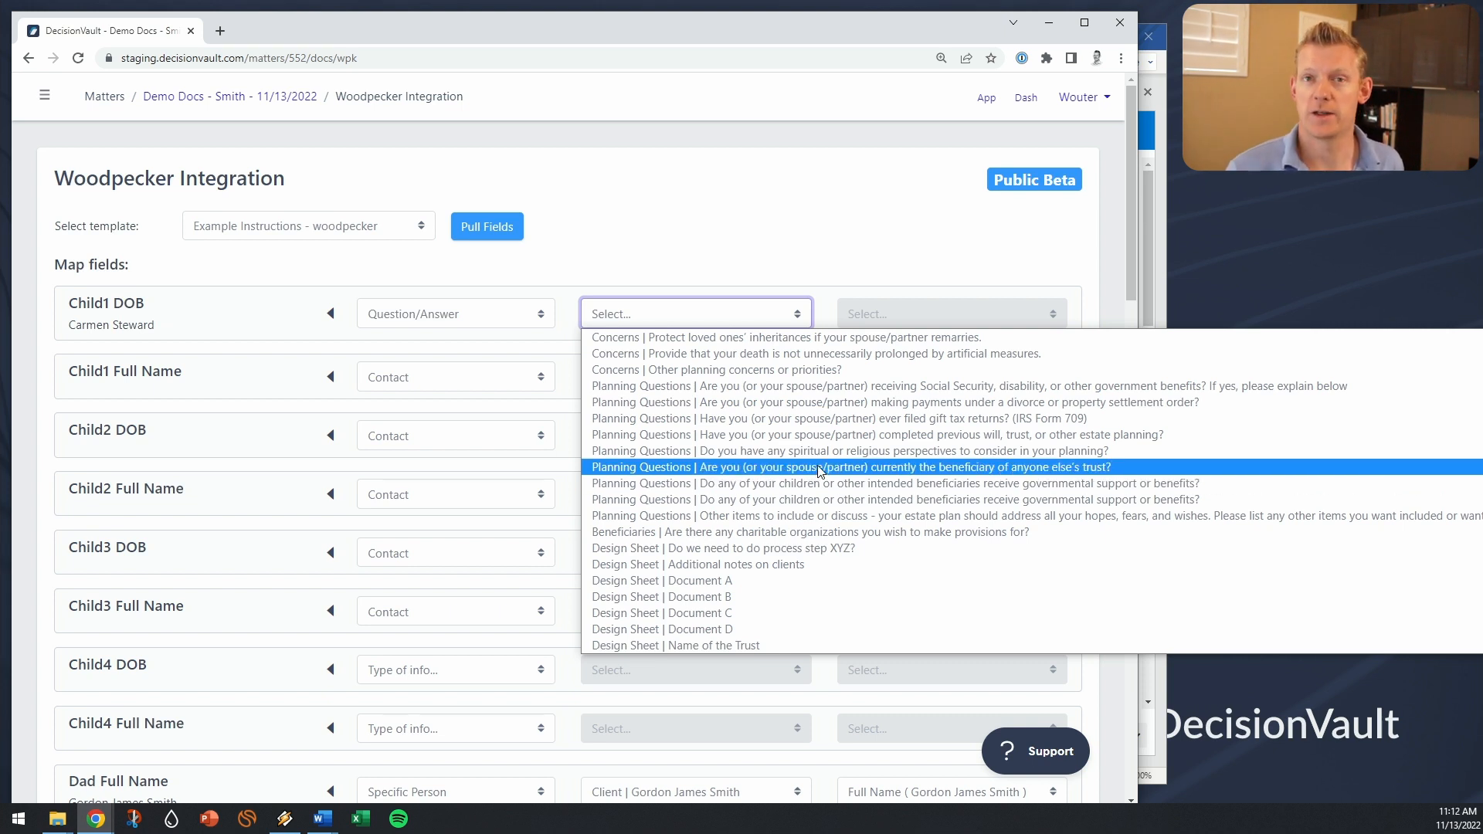
click(756, 263)
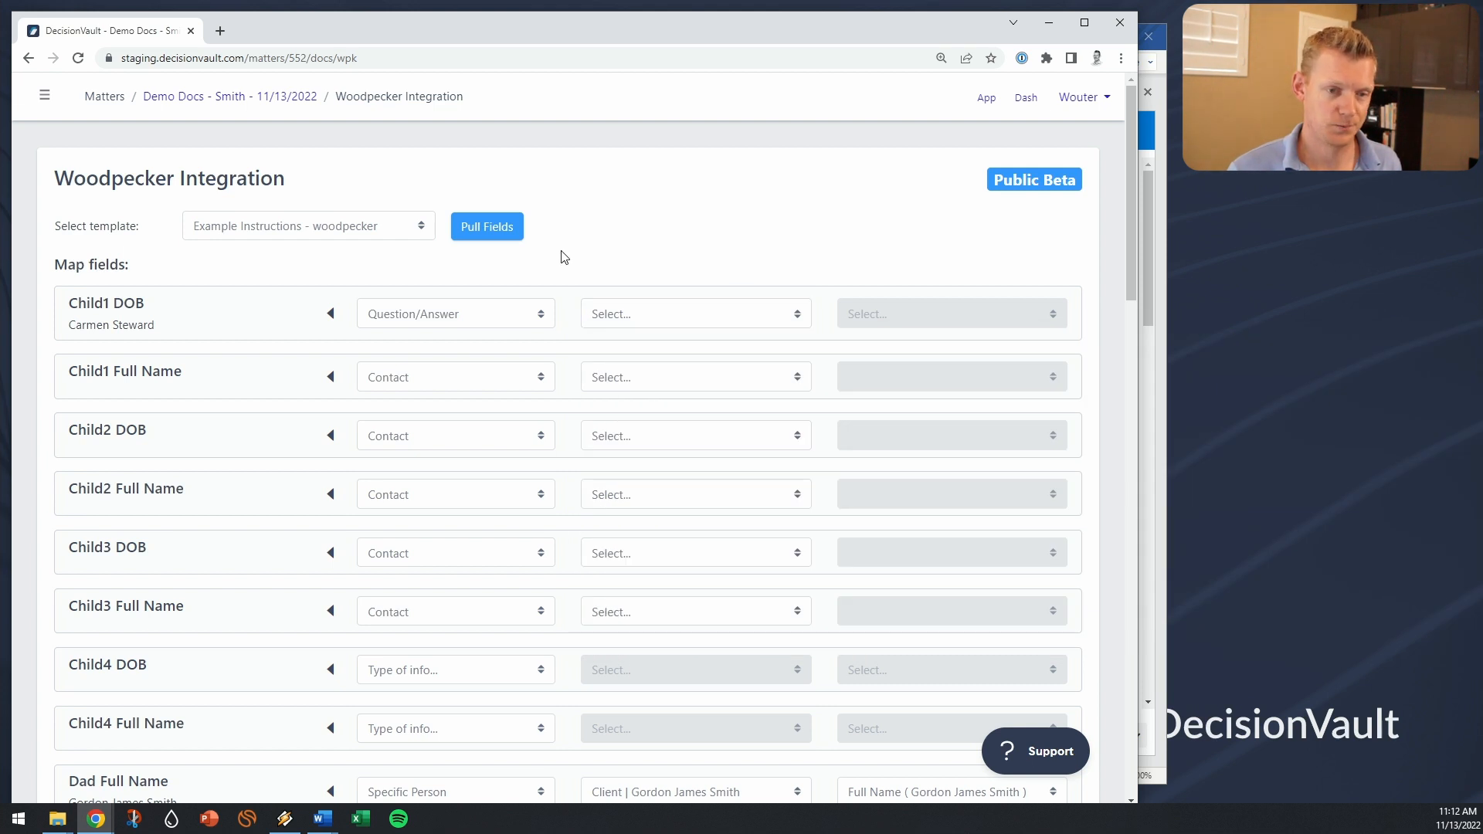
Set the info type of Child1 DOB to Contact and select the first listed son as the contact.
click(488, 313)
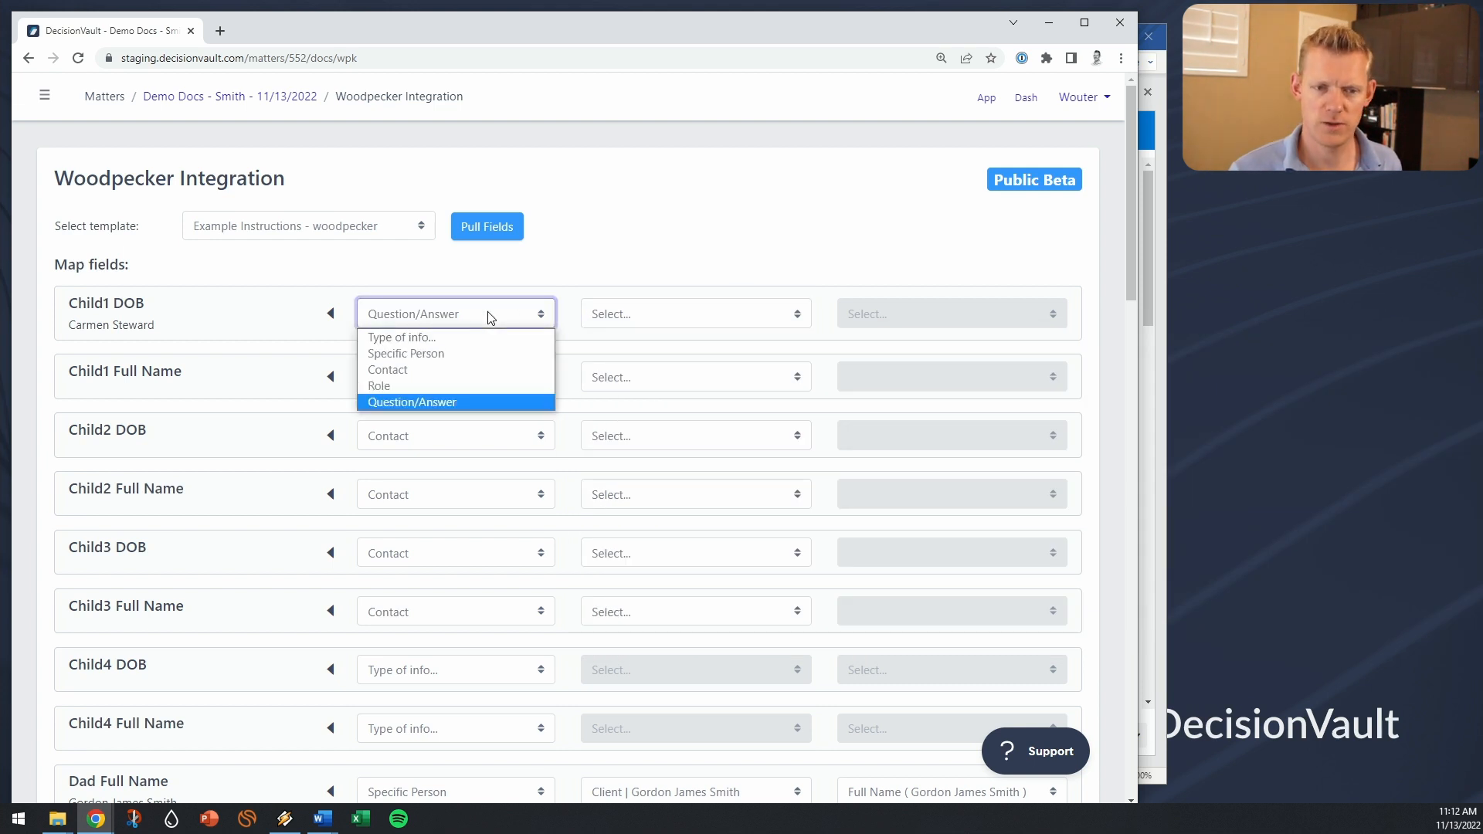
click(448, 370)
click(638, 322)
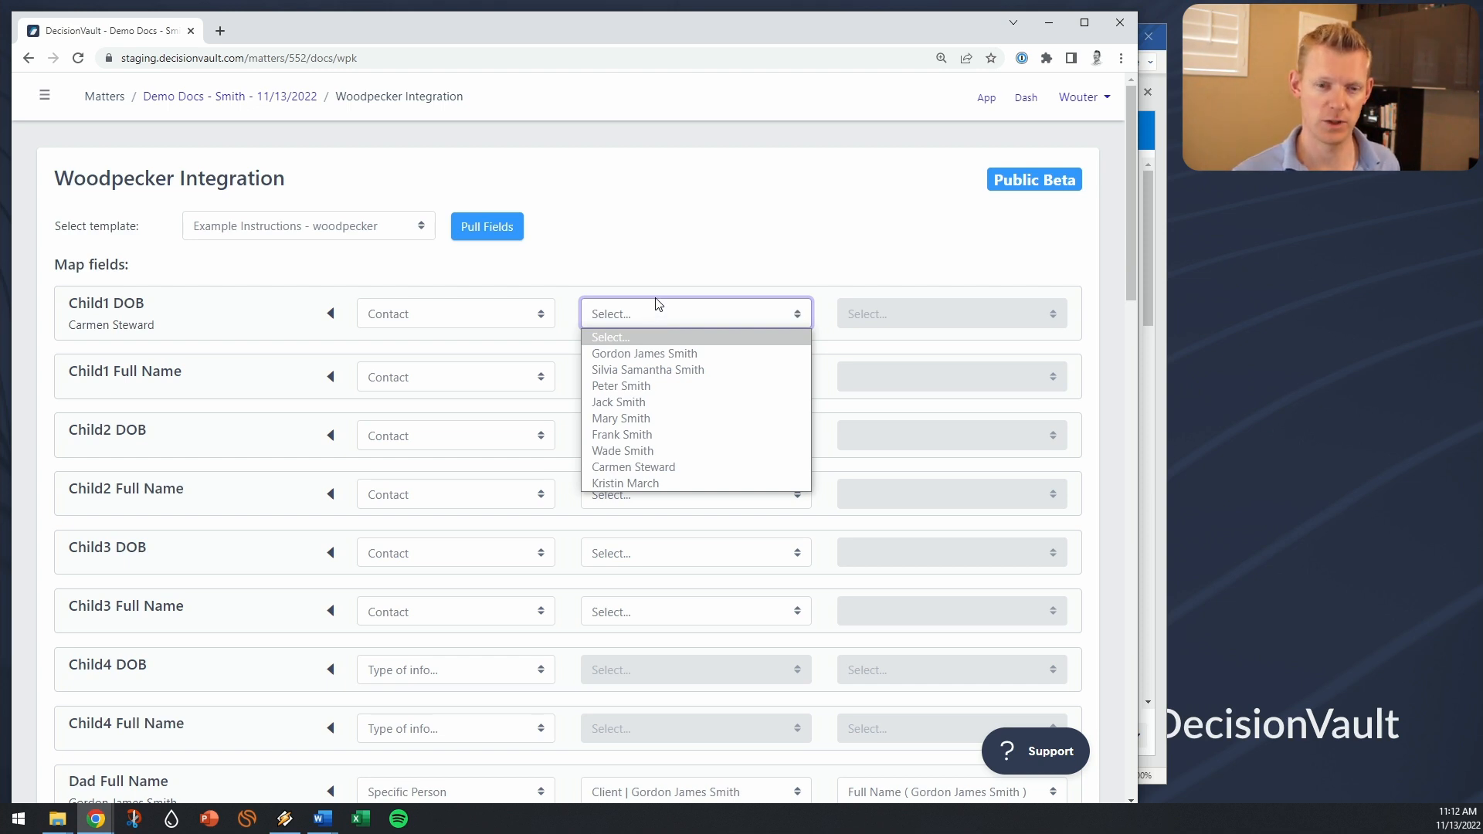
click(687, 386)
Map Child1 Full Name to the first son's contact, and Child2 DOB and Child2 Full Name to the second son's.
click(684, 378)
click(681, 450)
click(678, 445)
click(666, 534)
click(657, 514)
click(637, 601)
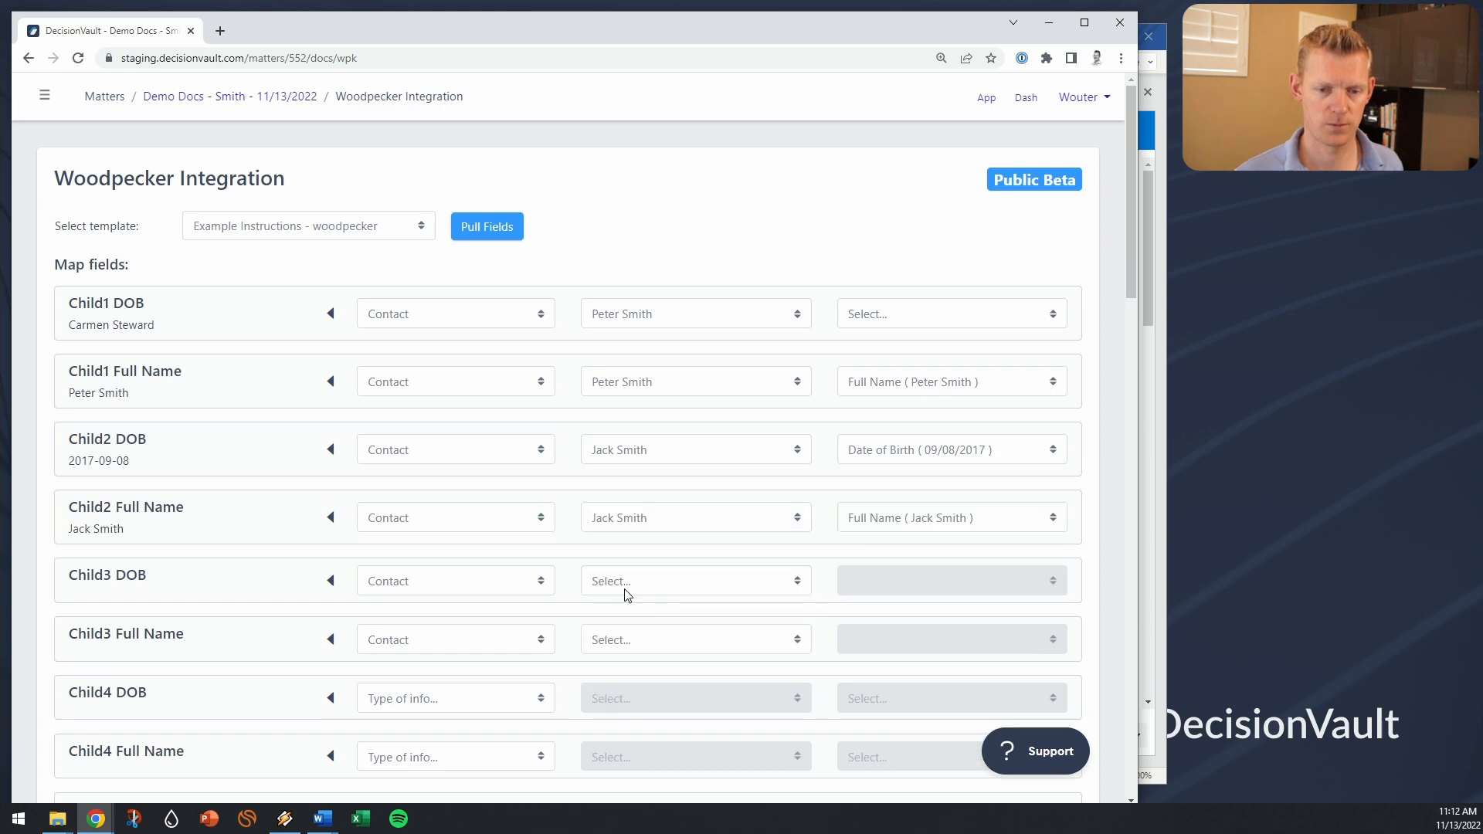
Map Child3 DOB and Child3 Full Name to the daughter's contact, using her Date of Birth and Full Name.
click(627, 582)
click(665, 560)
click(888, 649)
click(884, 424)
Choose the first son's Date of Birth as the detail that fills Child1 DOB.
scroll(470, 322, down, 10)
scroll(804, 272, up, 10)
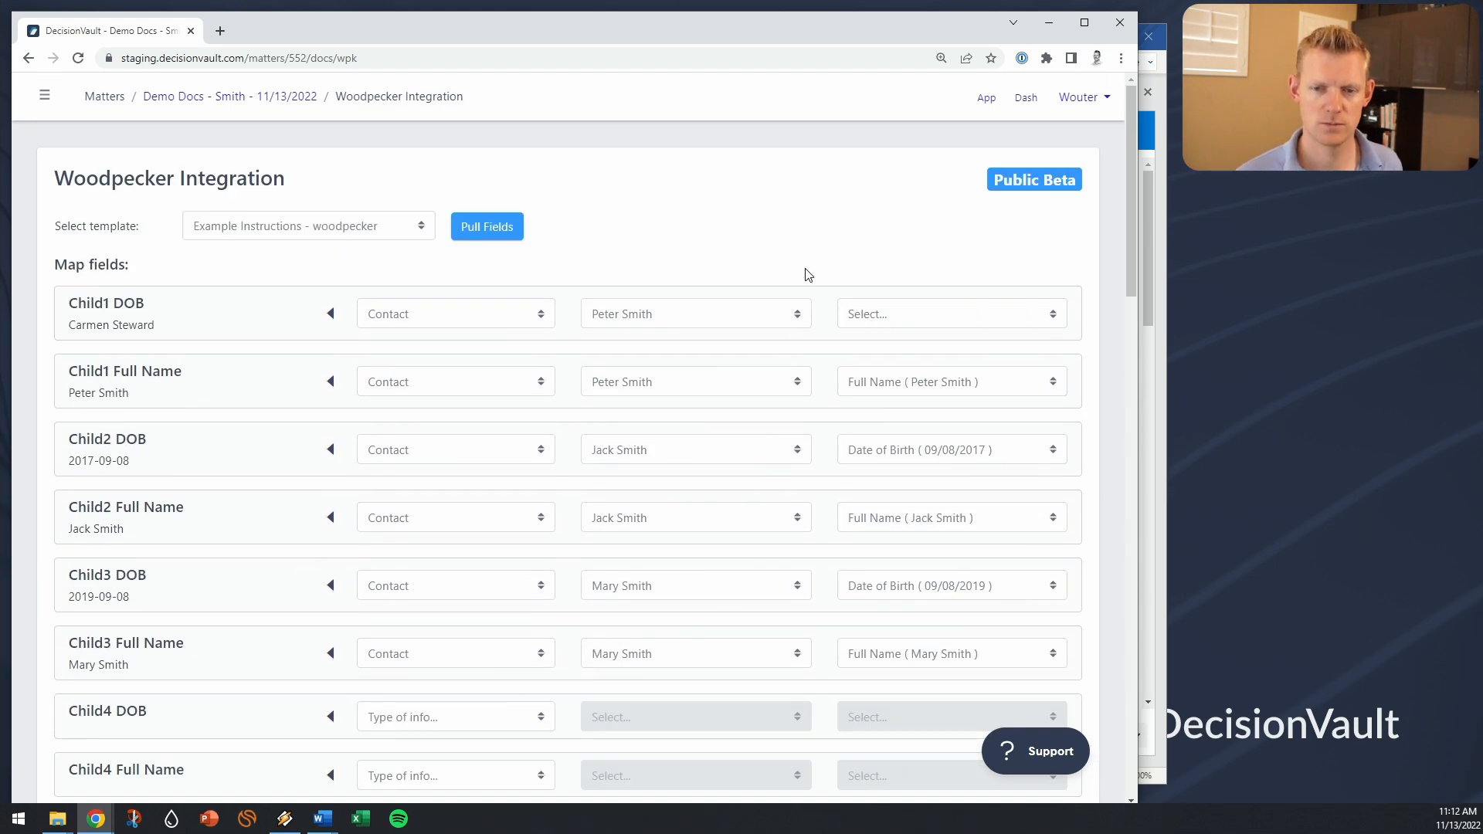
click(865, 313)
click(848, 403)
Review the mappings of the parent and short-term guardian fields and open the info type choices for SG1 City.
scroll(834, 405, down, 6)
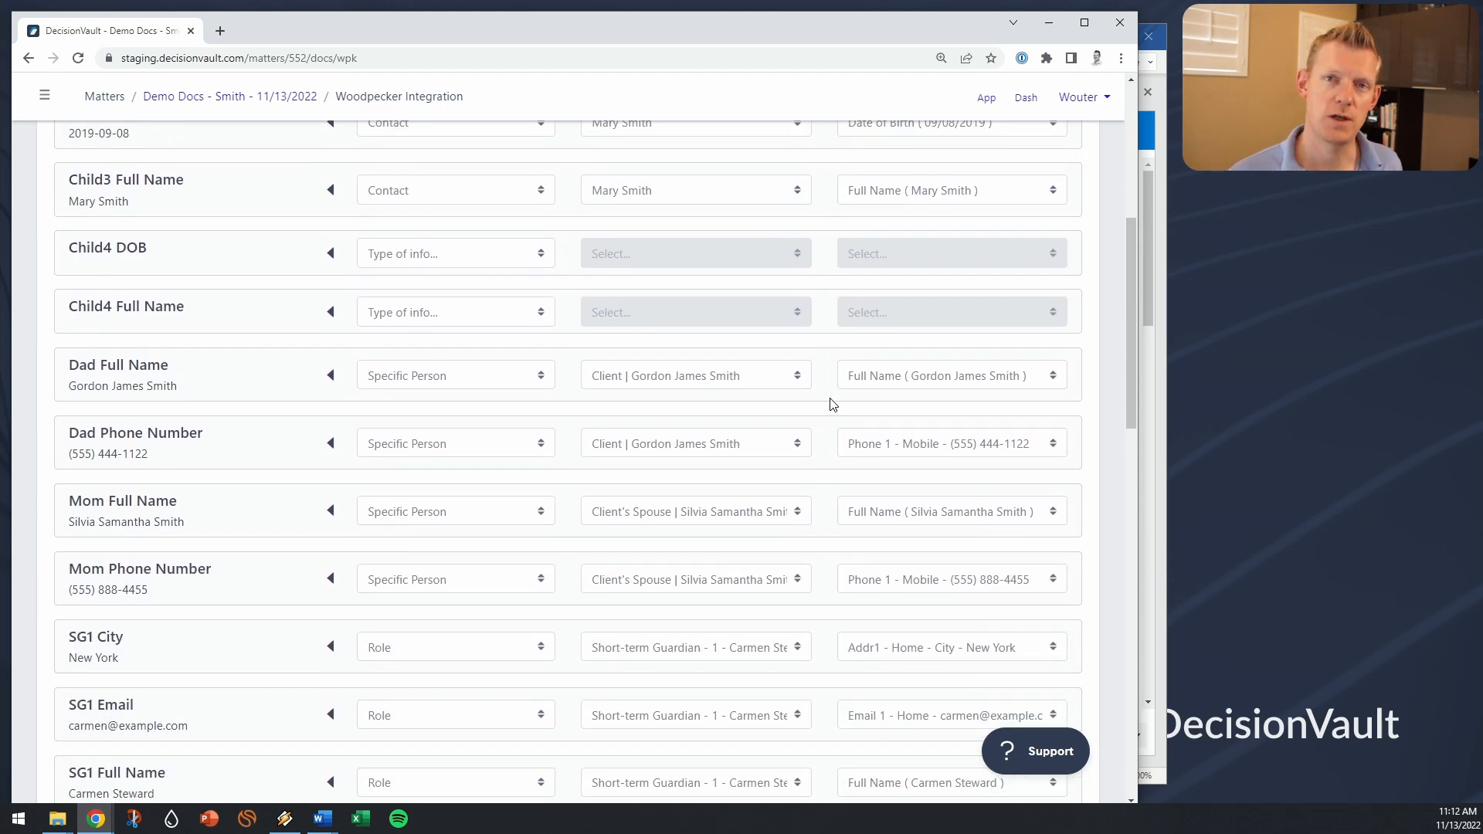
scroll(833, 403, down, 3)
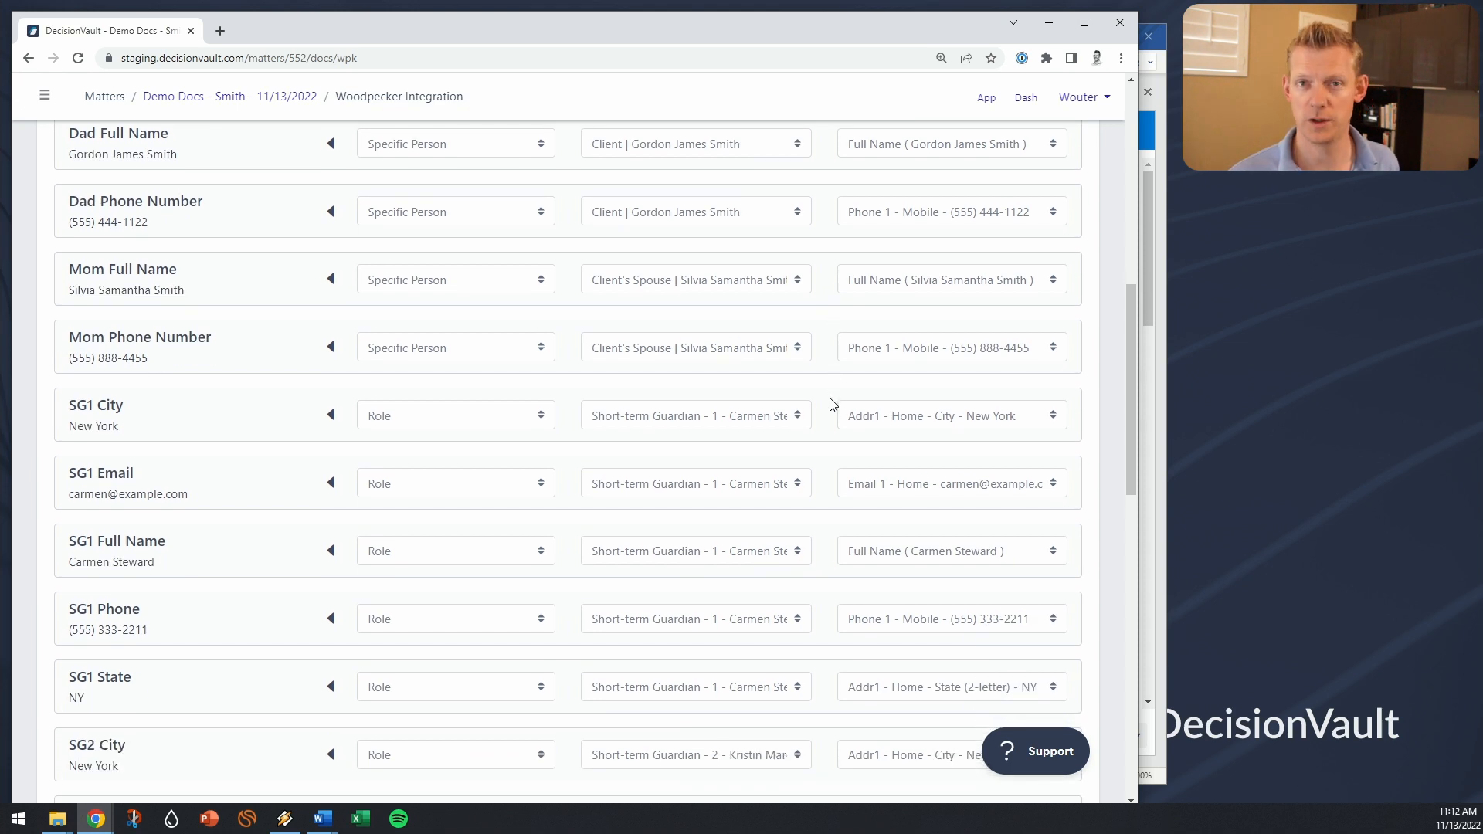
scroll(648, 378, down, 1)
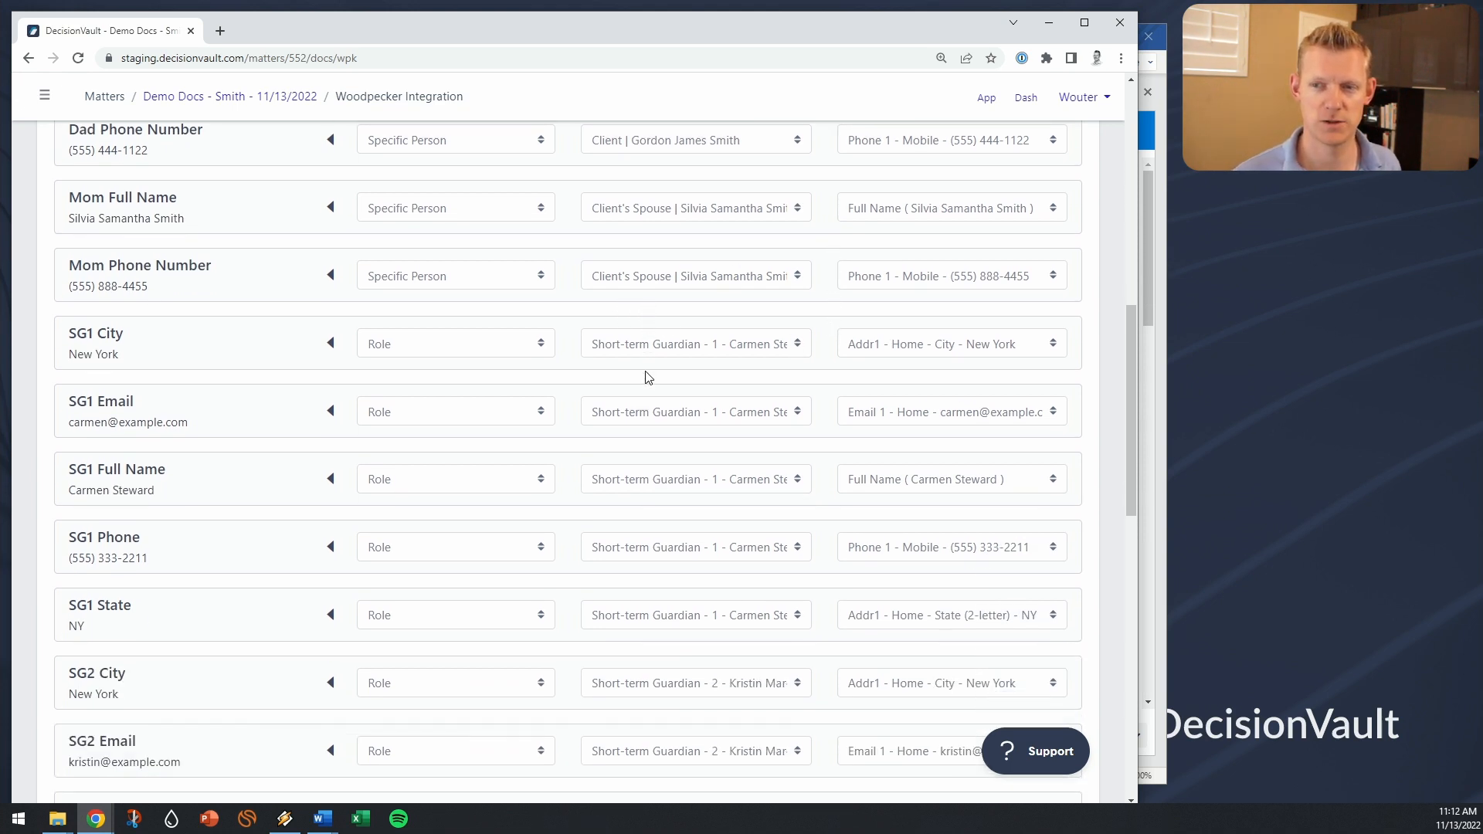
scroll(648, 378, down, 1)
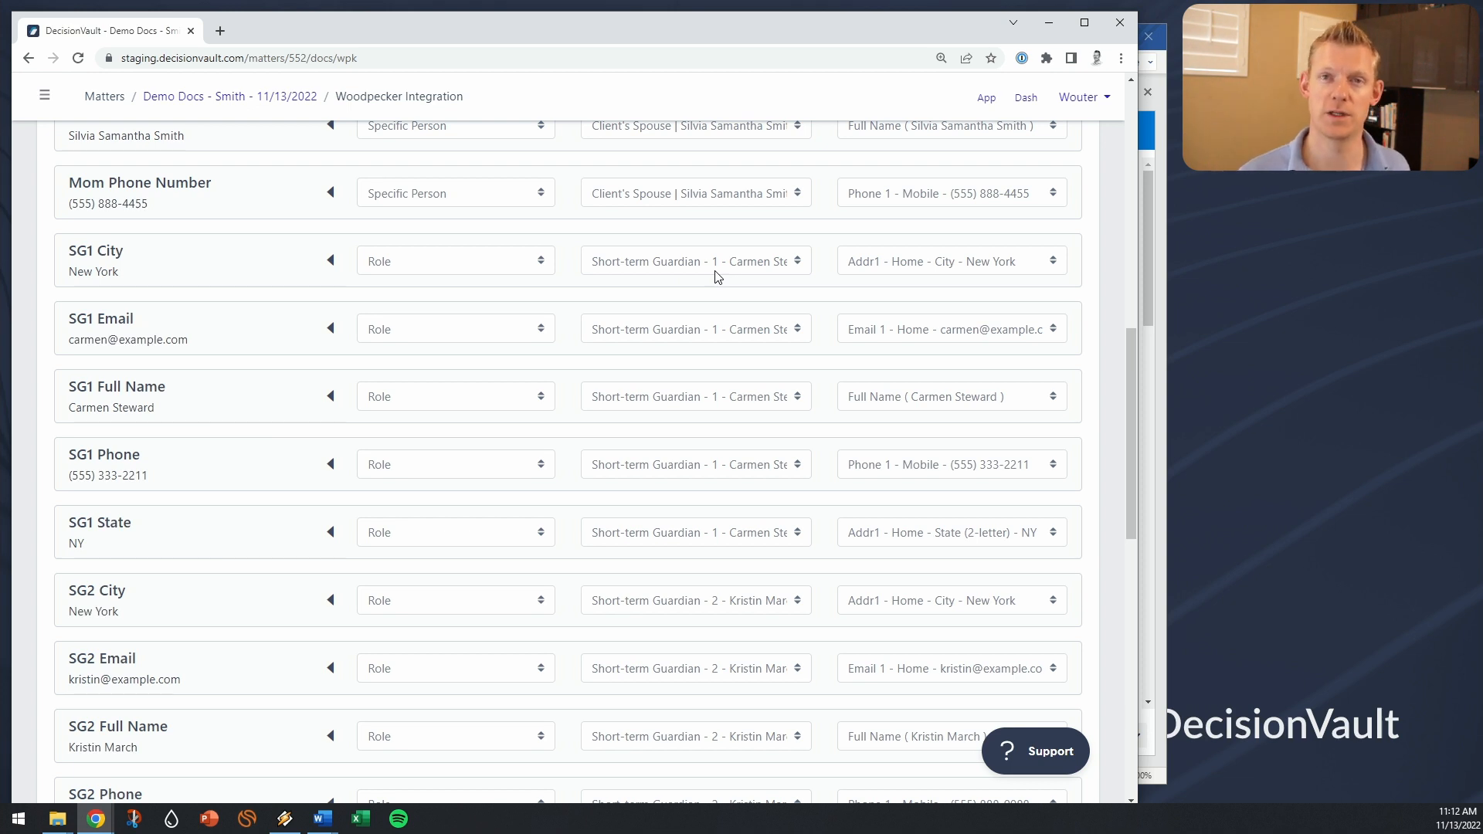
click(530, 262)
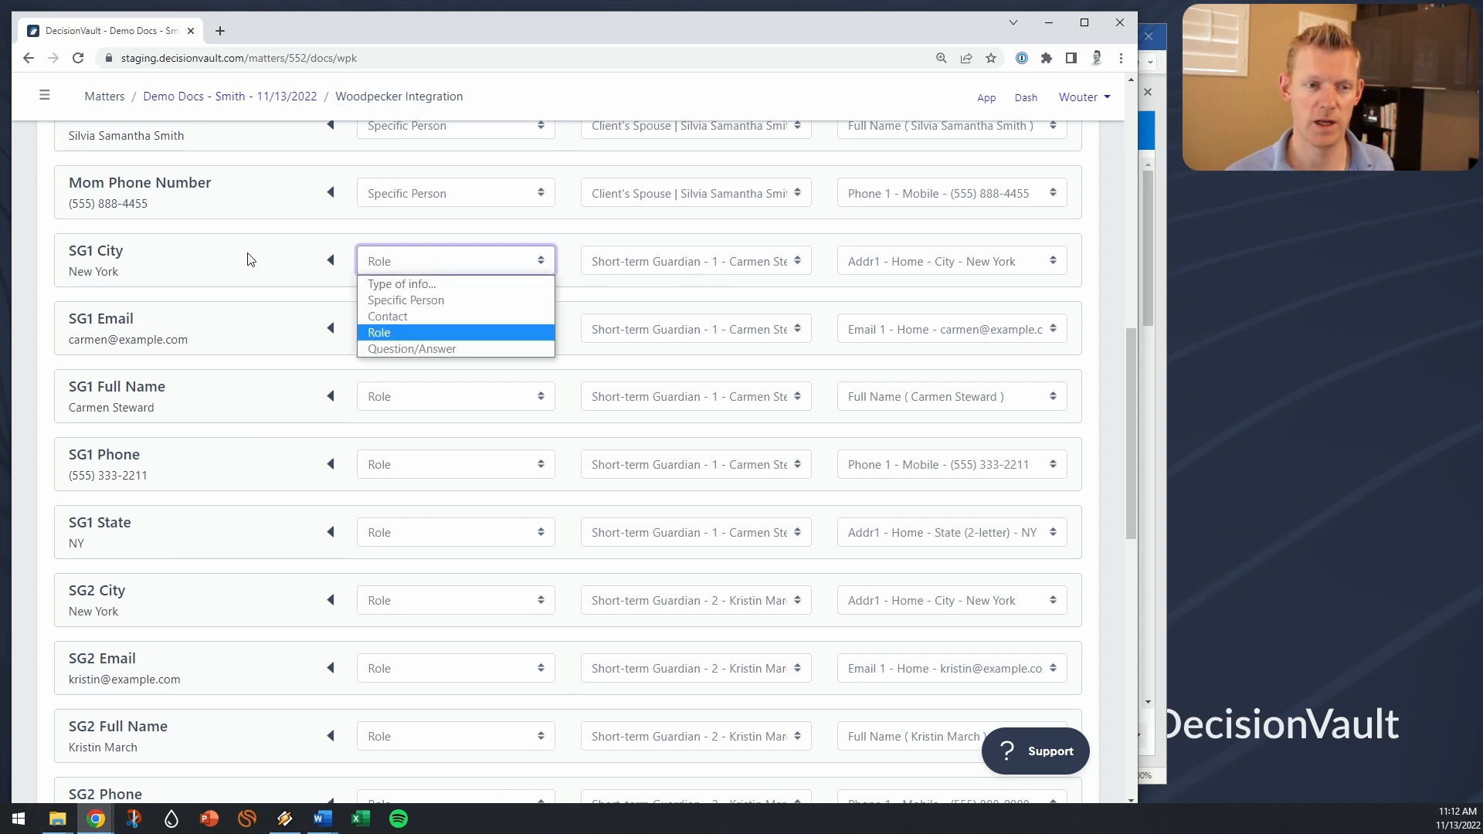
Examine the info type, Short-term Guardian role and contact detail choices available for mapping SG1 City.
click(186, 253)
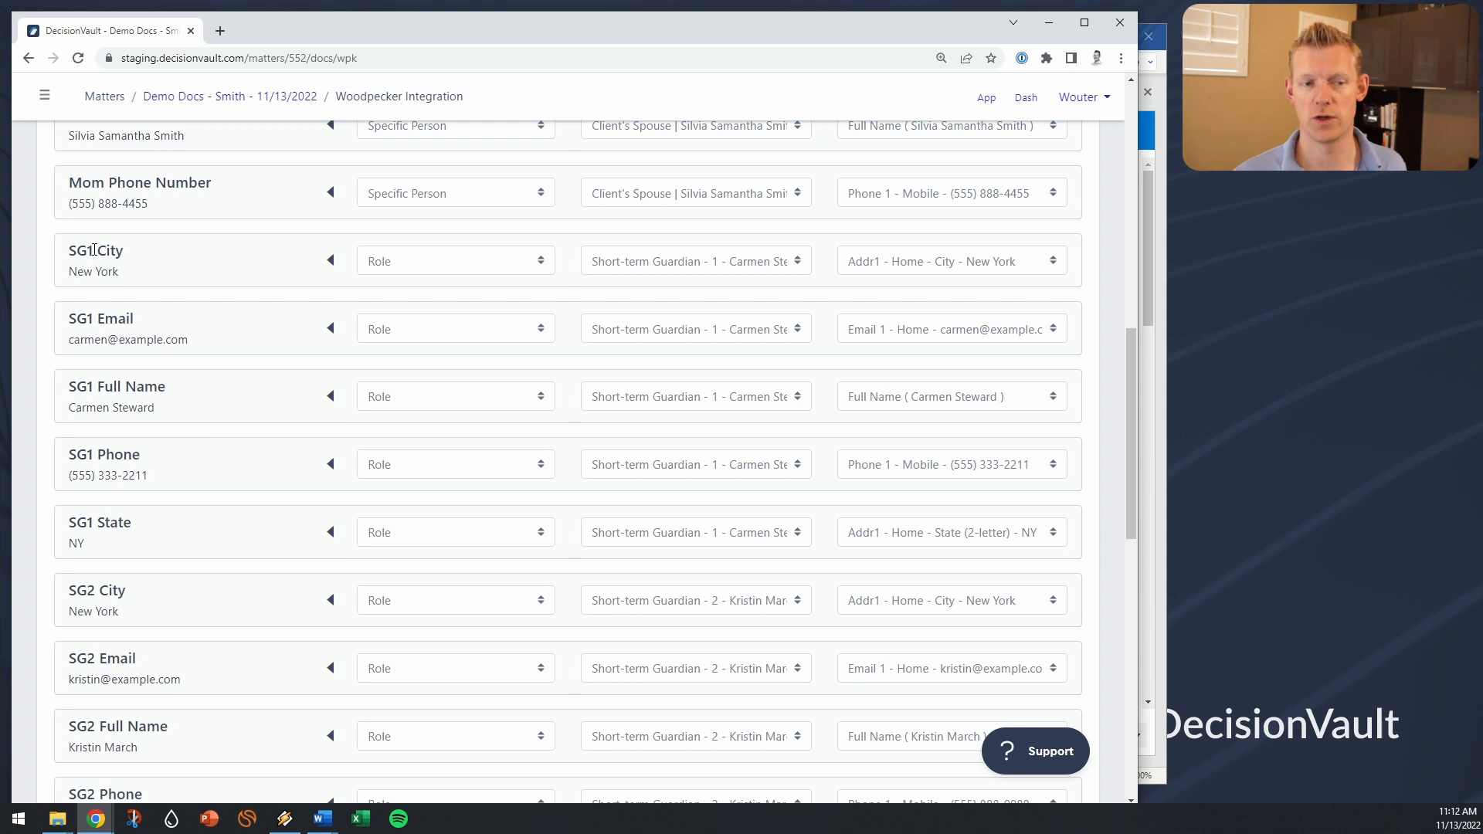
click(413, 261)
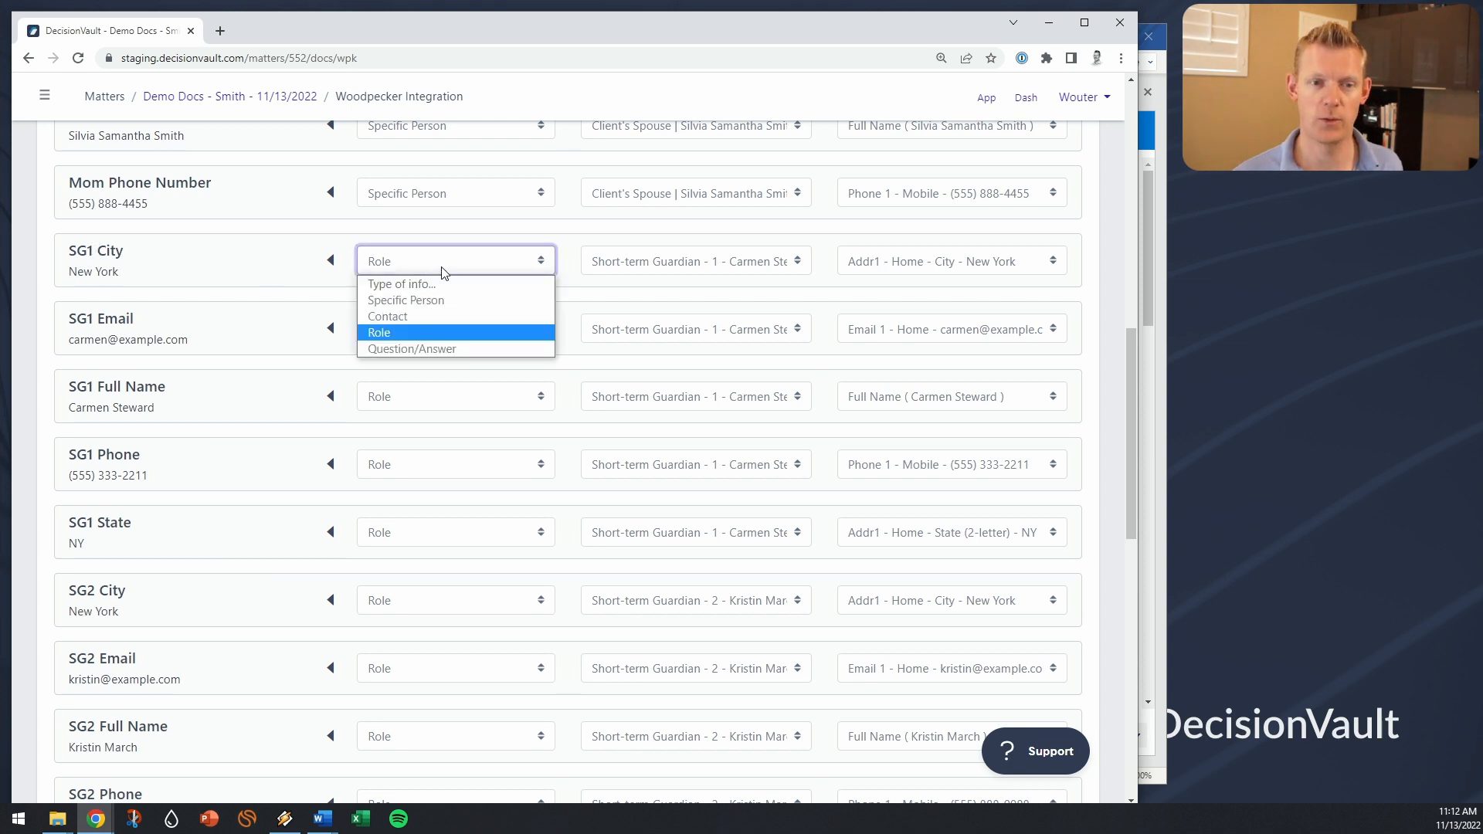
click(659, 260)
click(659, 260)
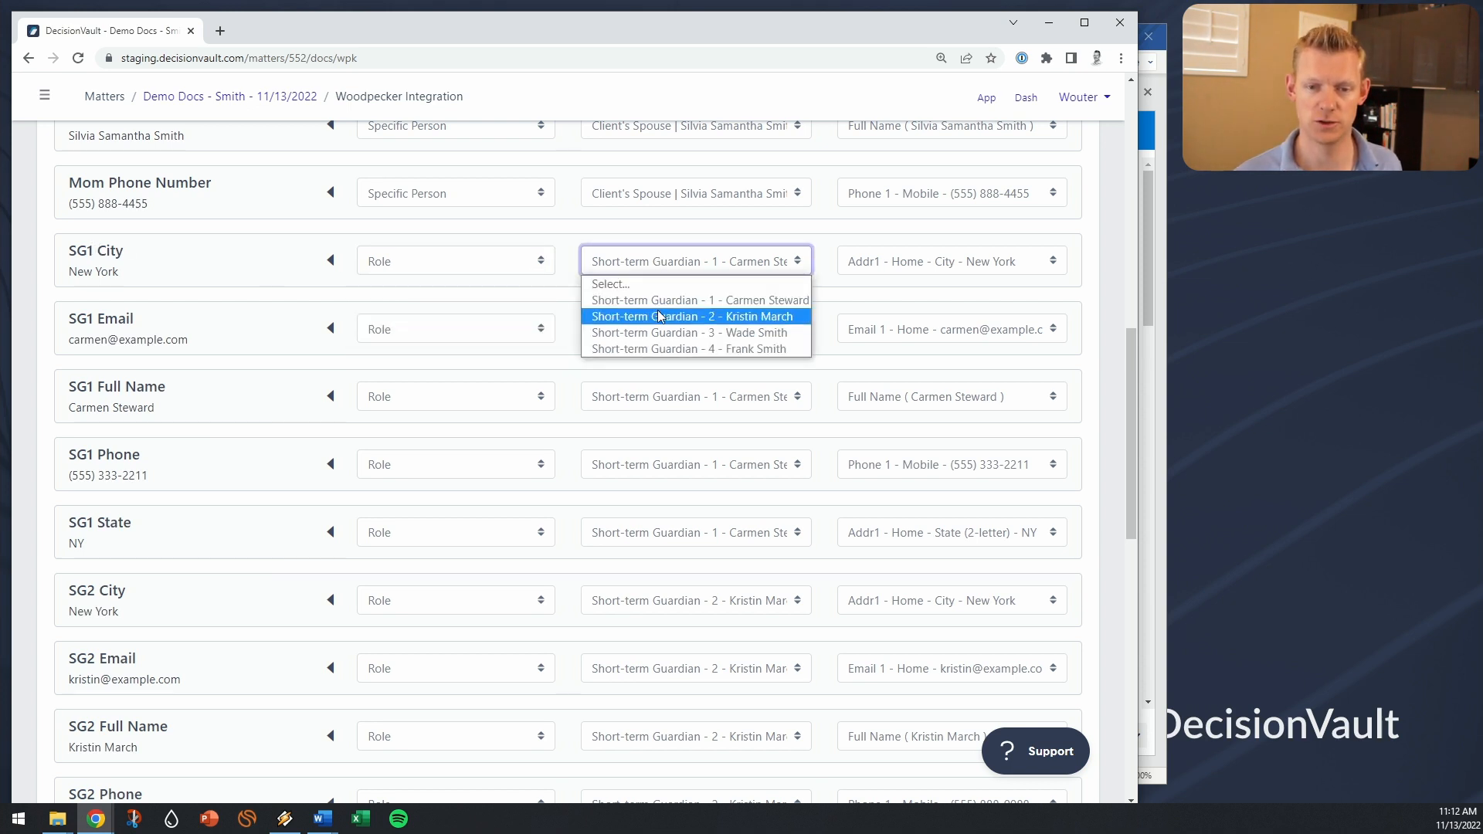
click(877, 295)
click(906, 266)
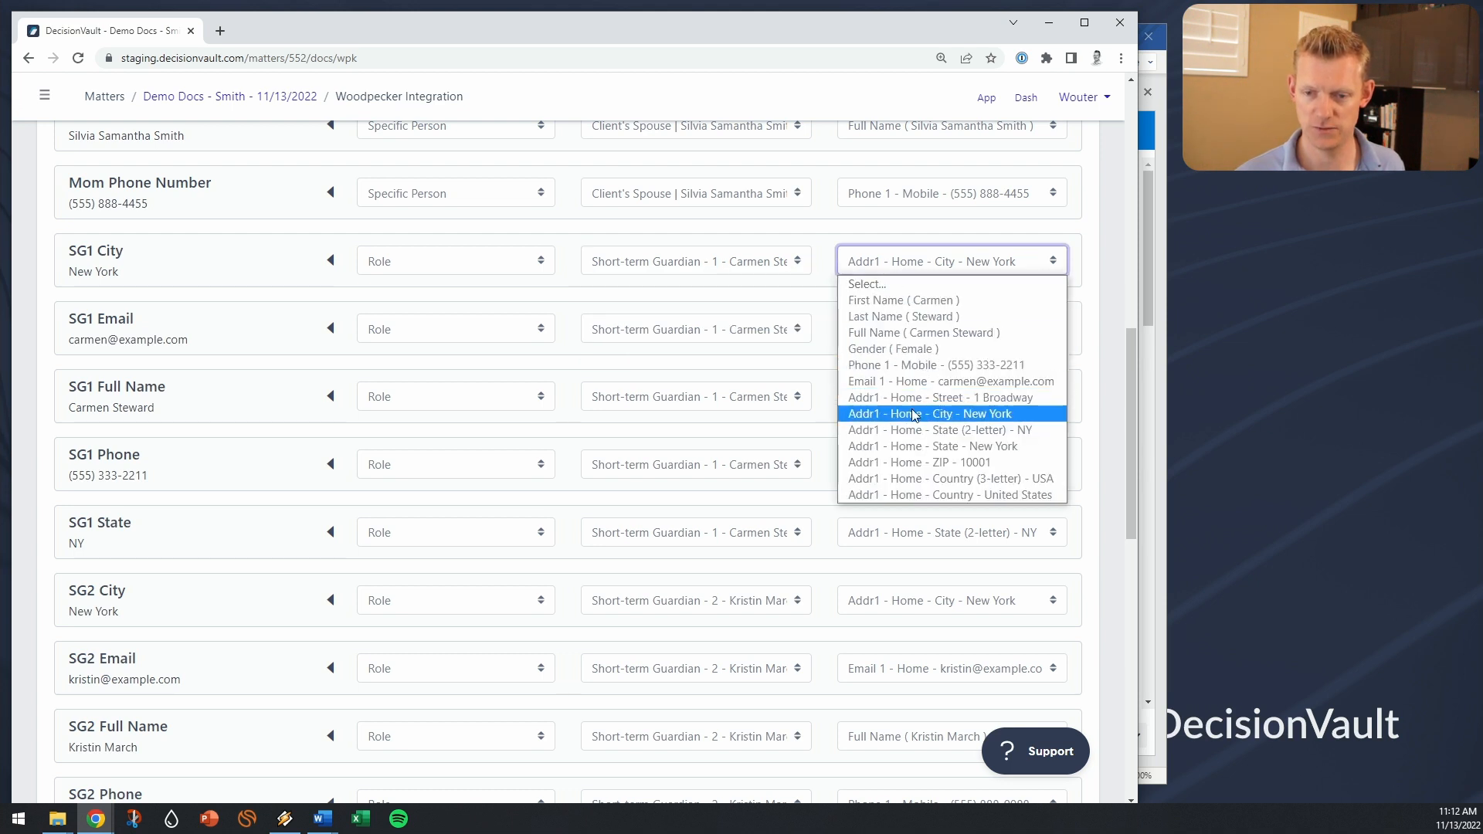
click(924, 414)
click(890, 270)
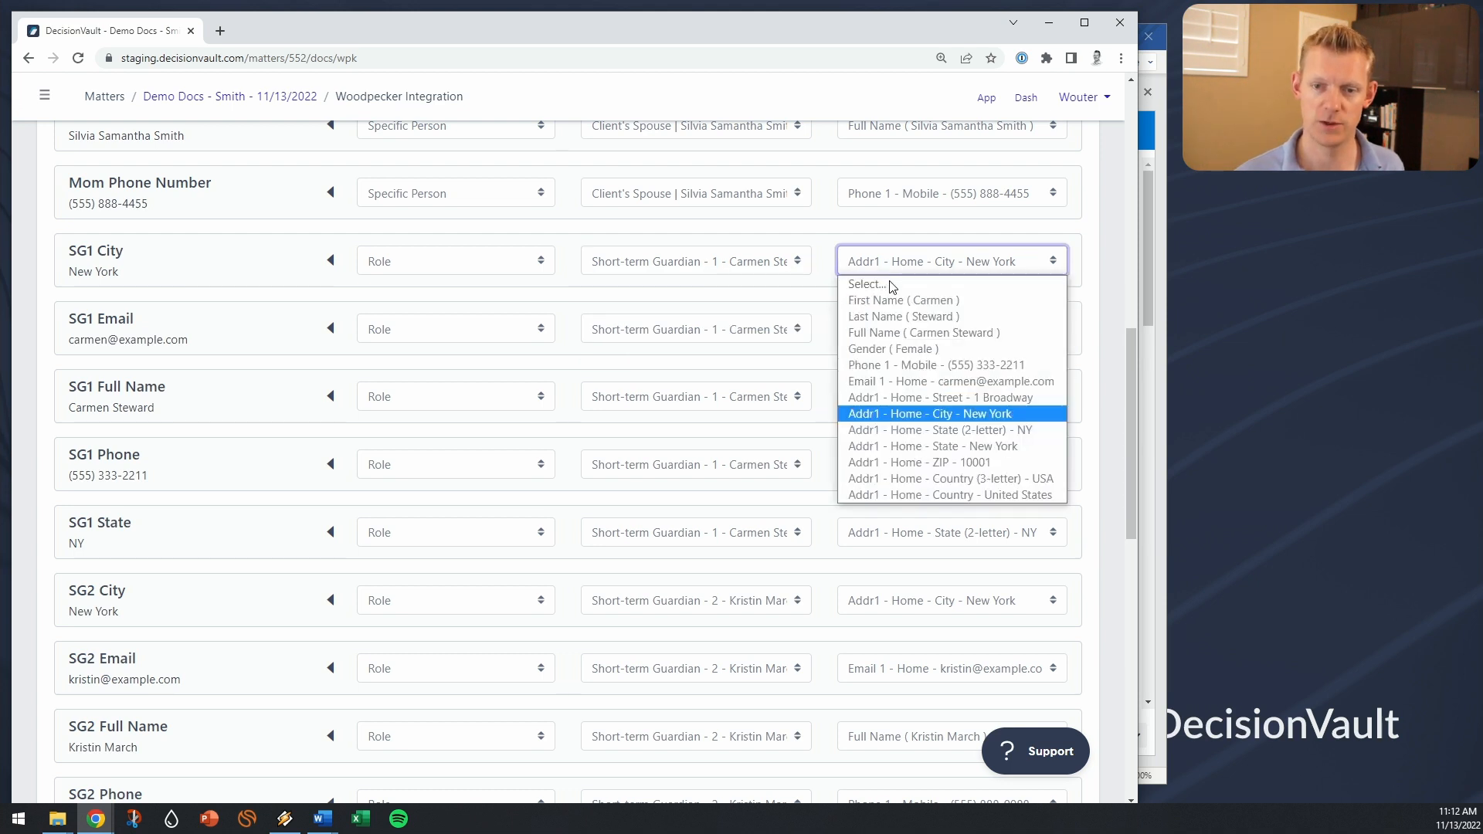
click(823, 298)
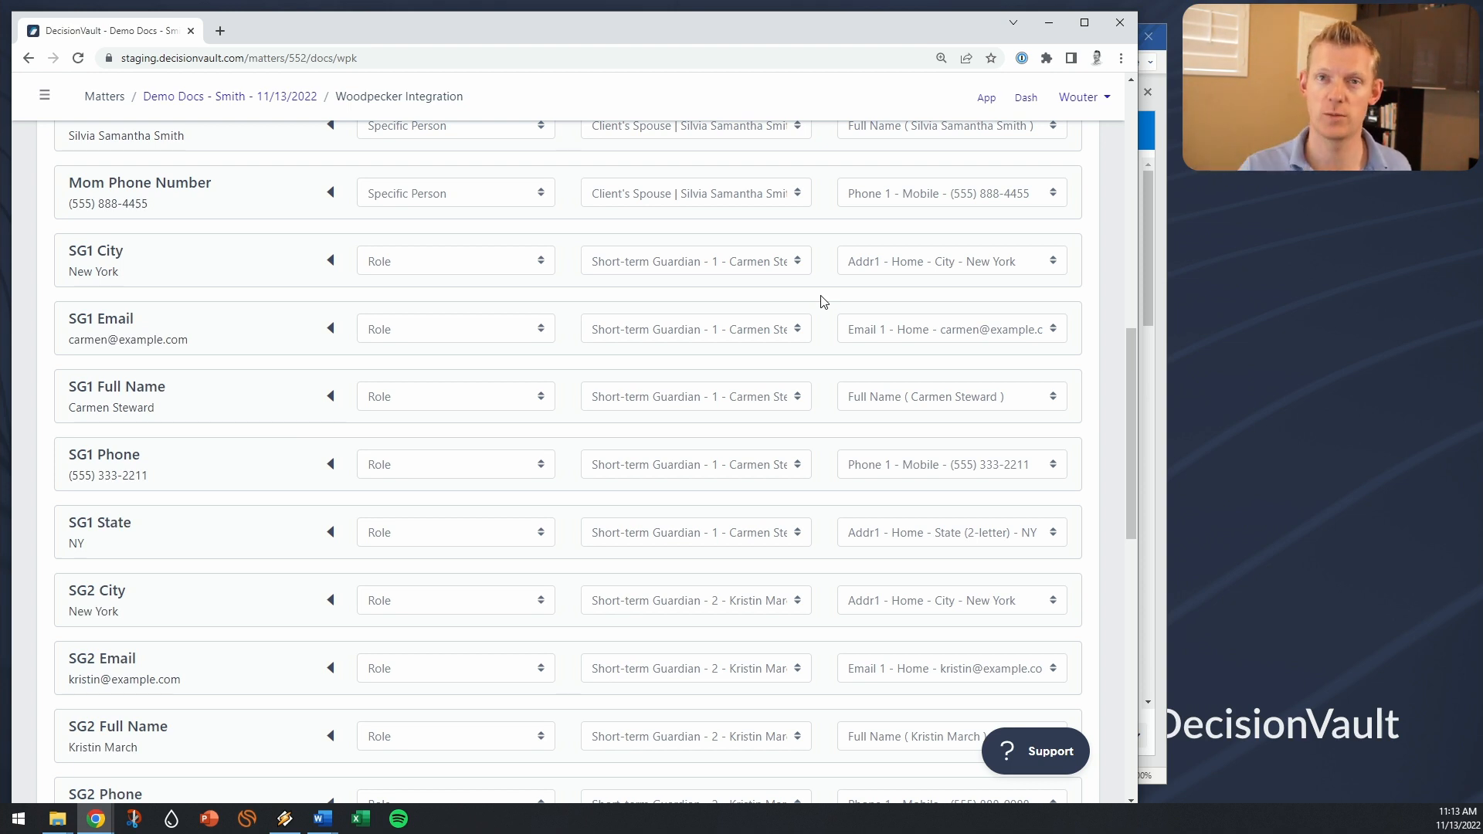
Process the template with the mapped fields, and download and open the generated document.
scroll(823, 301, down, 10)
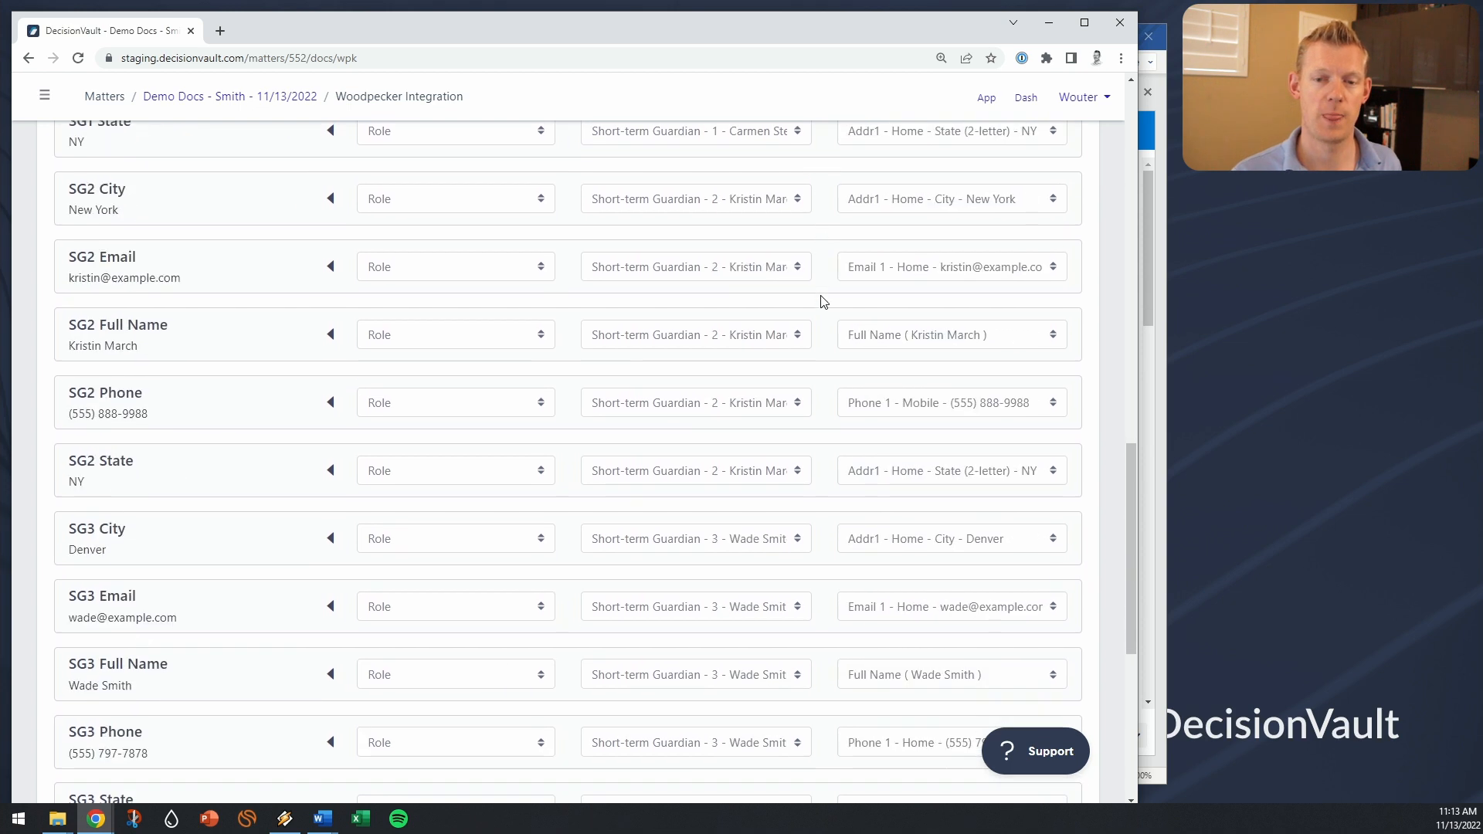
scroll(824, 301, down, 2)
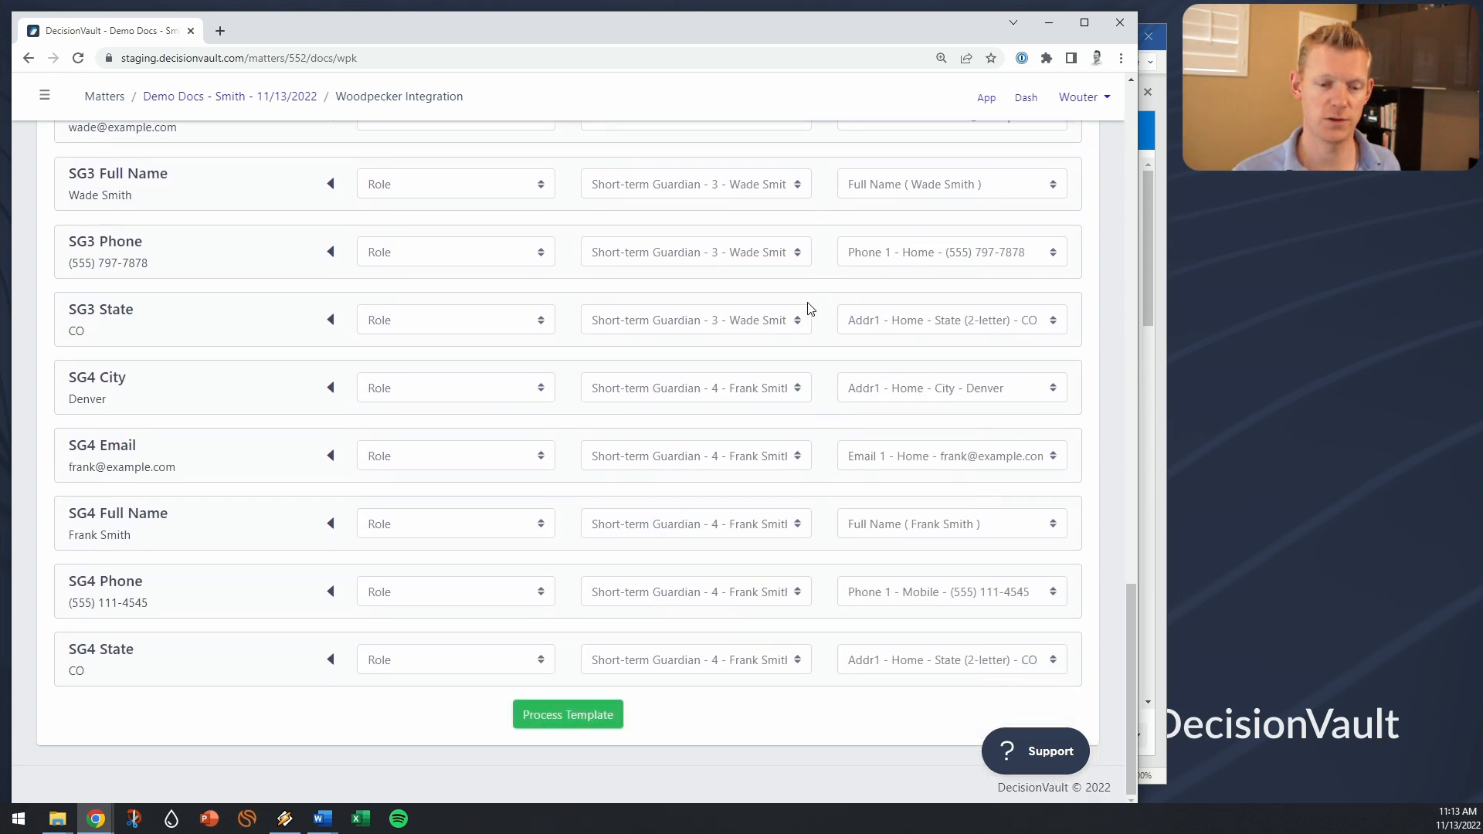
click(609, 715)
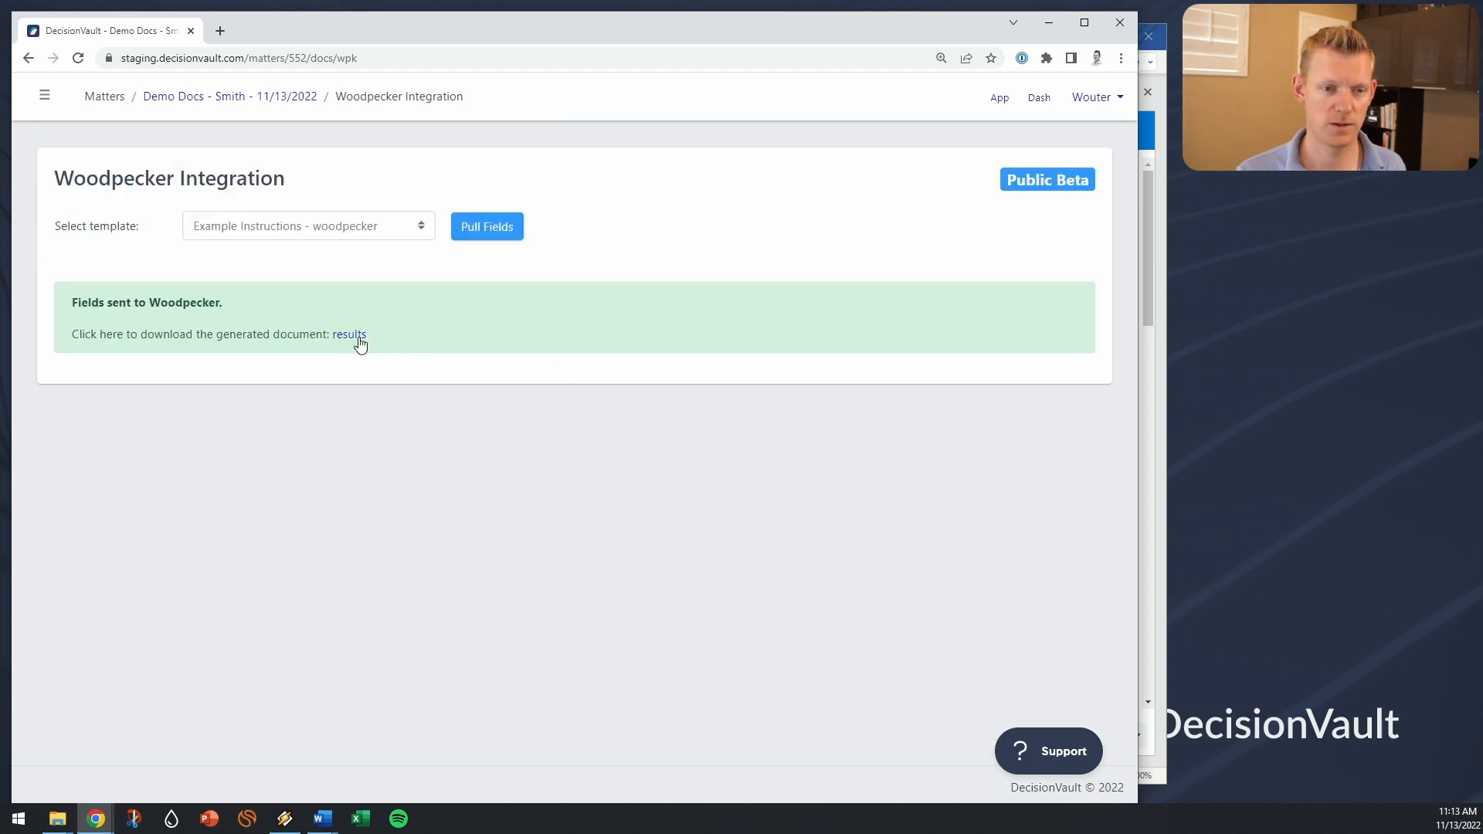
click(359, 338)
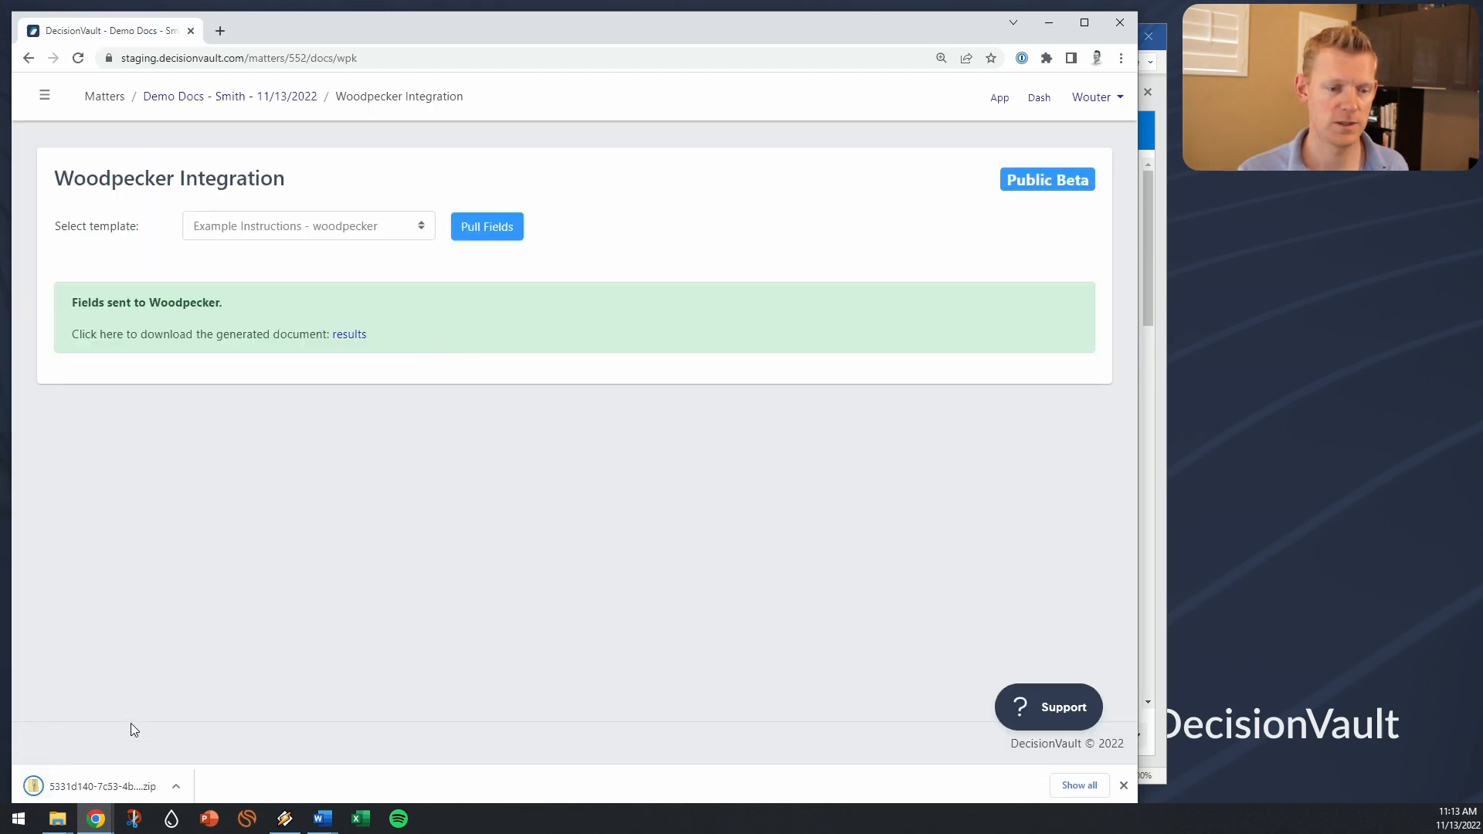
click(113, 775)
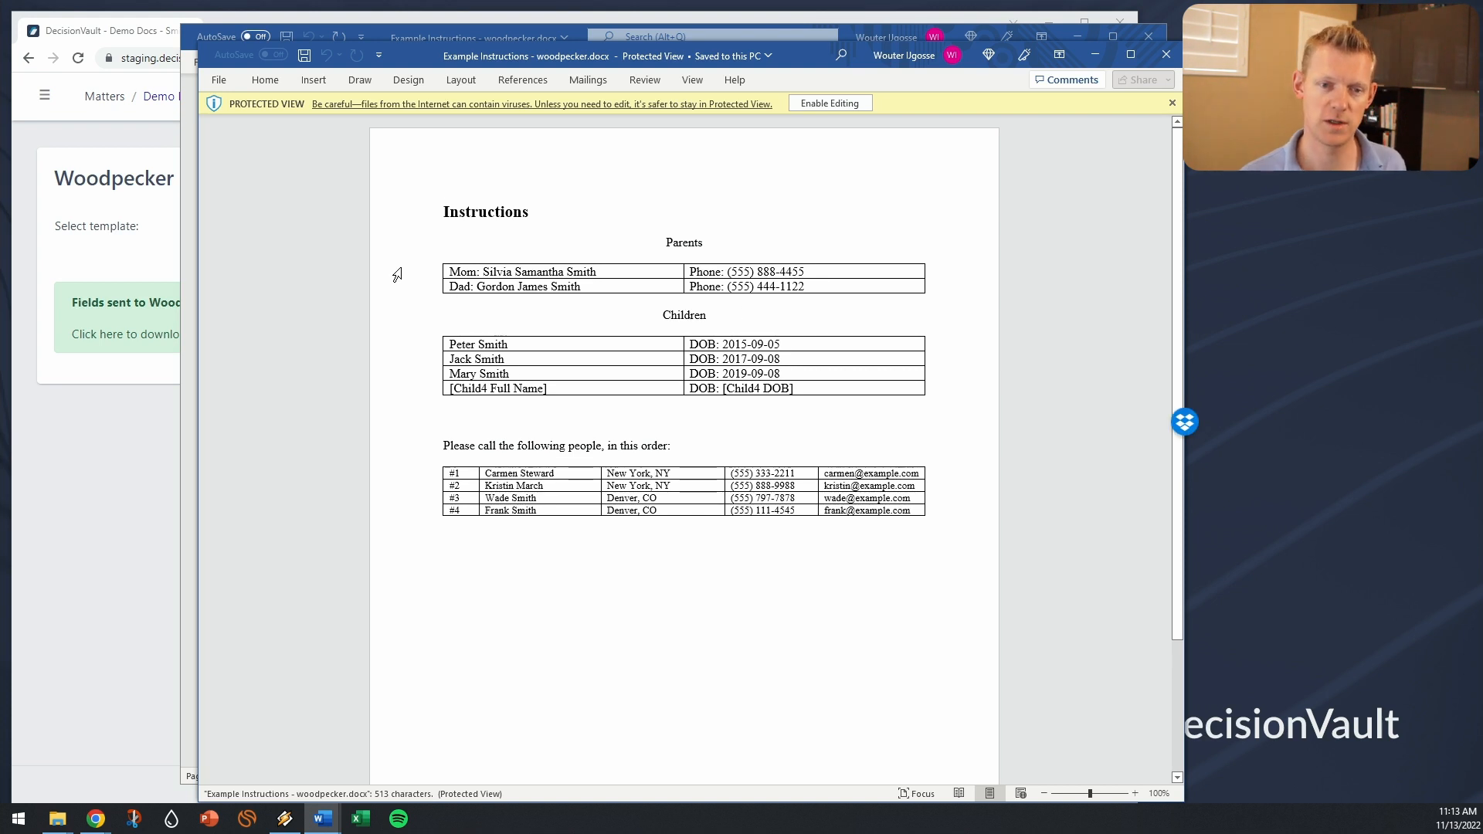
Check the parents' rows, the three children's rows and the Child4 row in the generated Word document.
drag(395, 276, 401, 296)
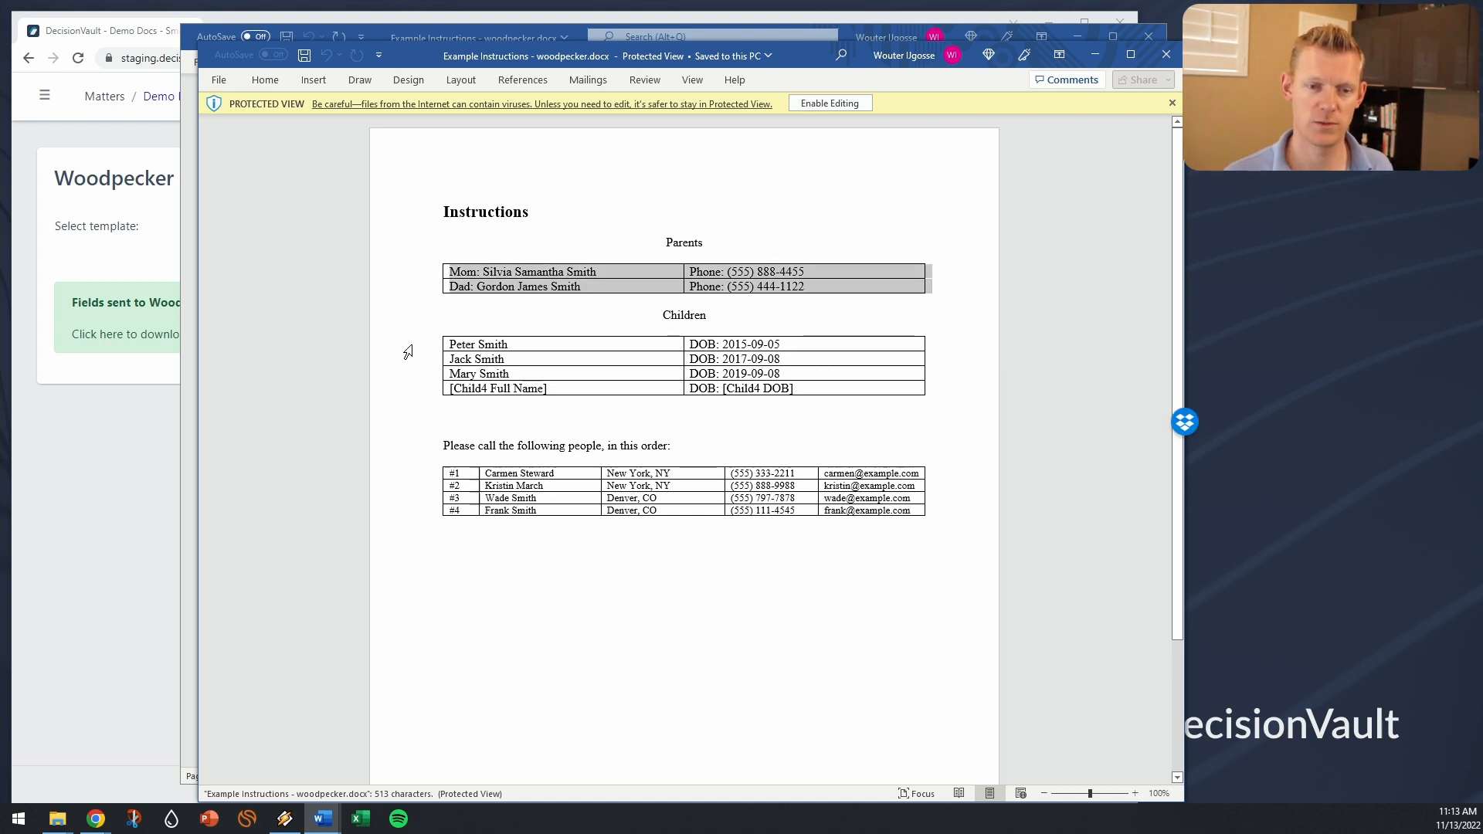
drag(406, 348, 407, 386)
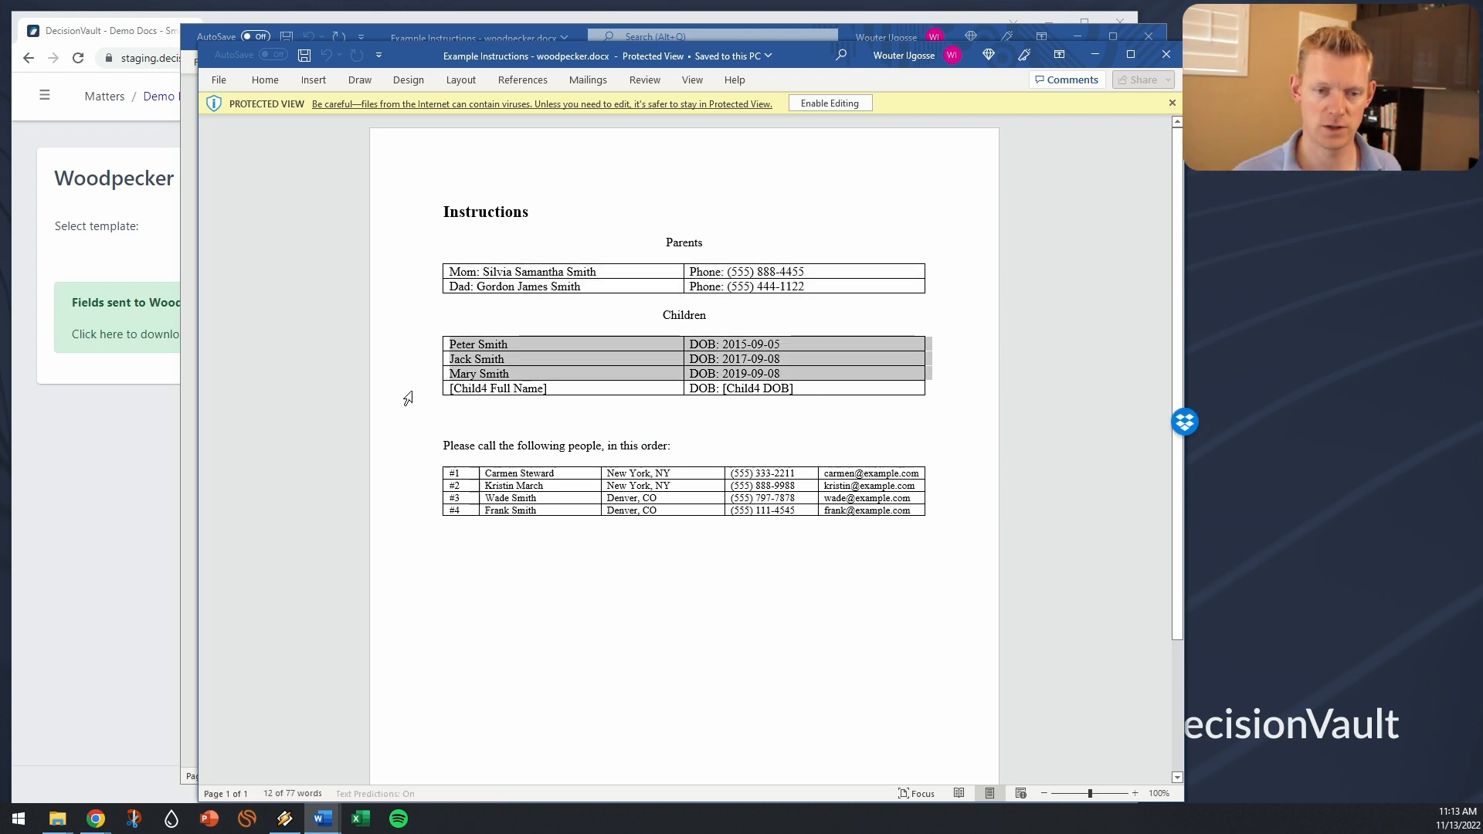
click(407, 395)
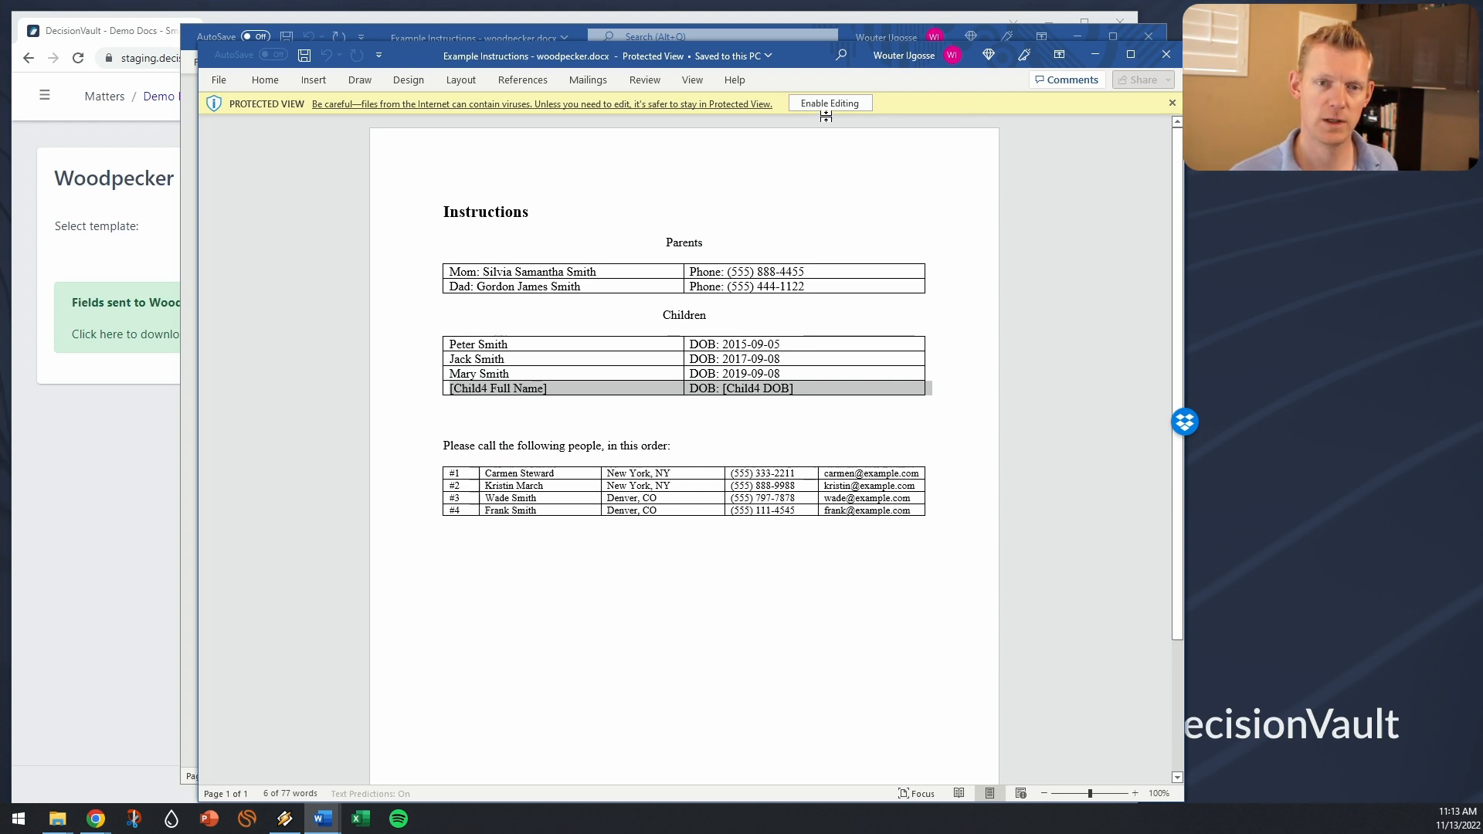
Return to the matter's details in DecisionVault and expand its Short-term Guardian role assignments.
click(137, 466)
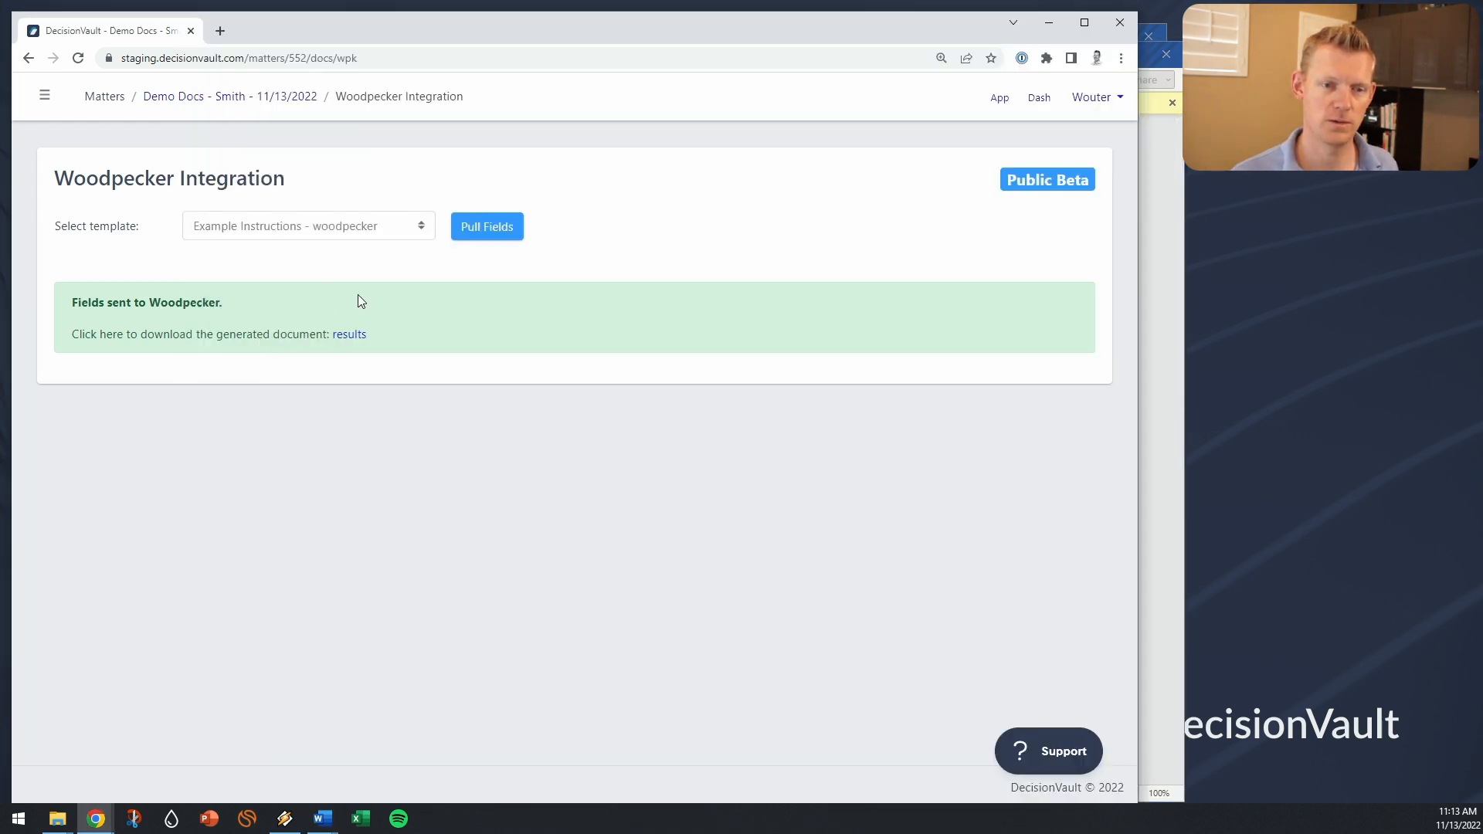
click(231, 102)
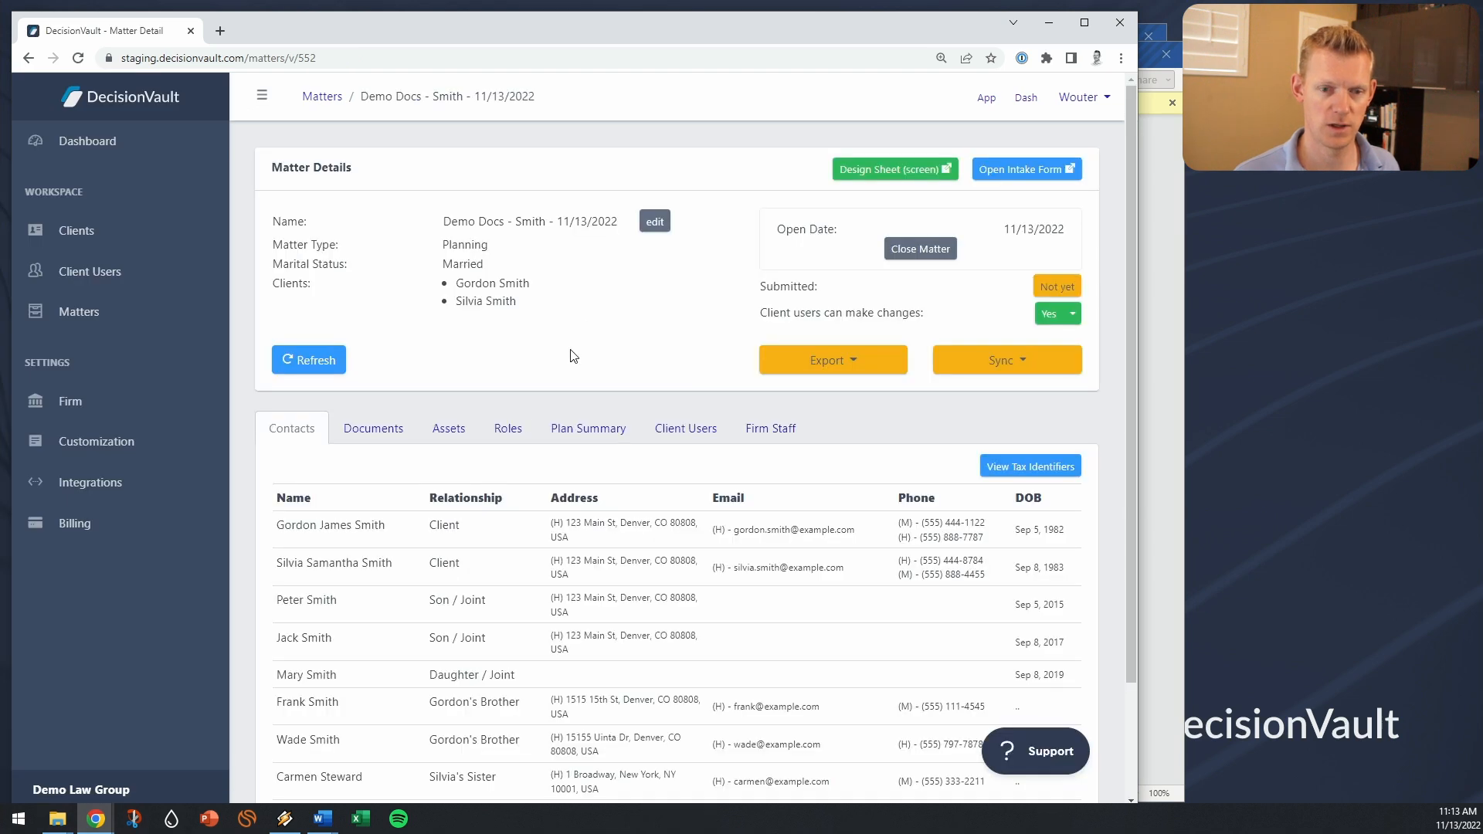
click(500, 435)
scroll(578, 388, down, 3)
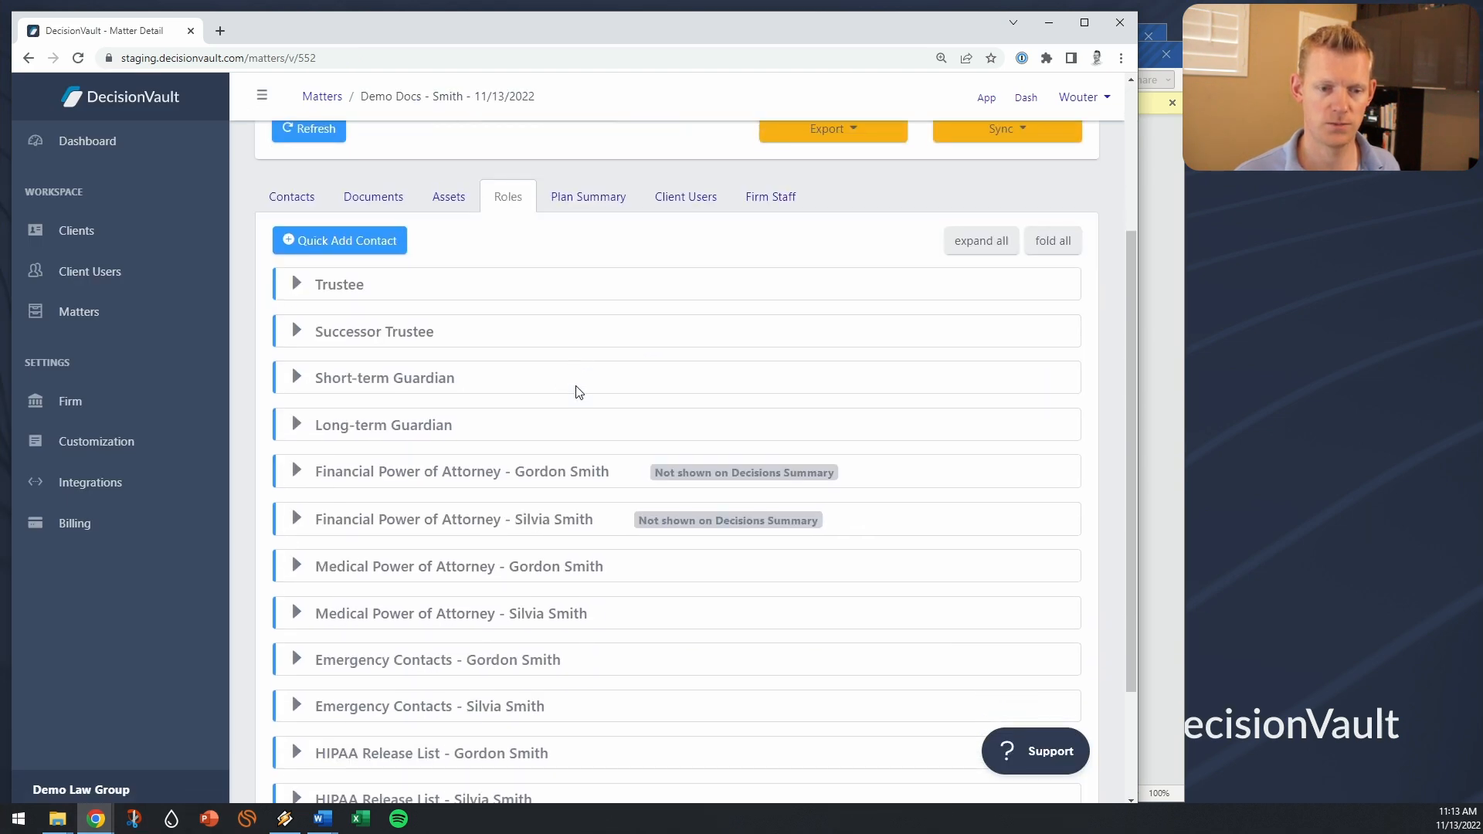
click(387, 378)
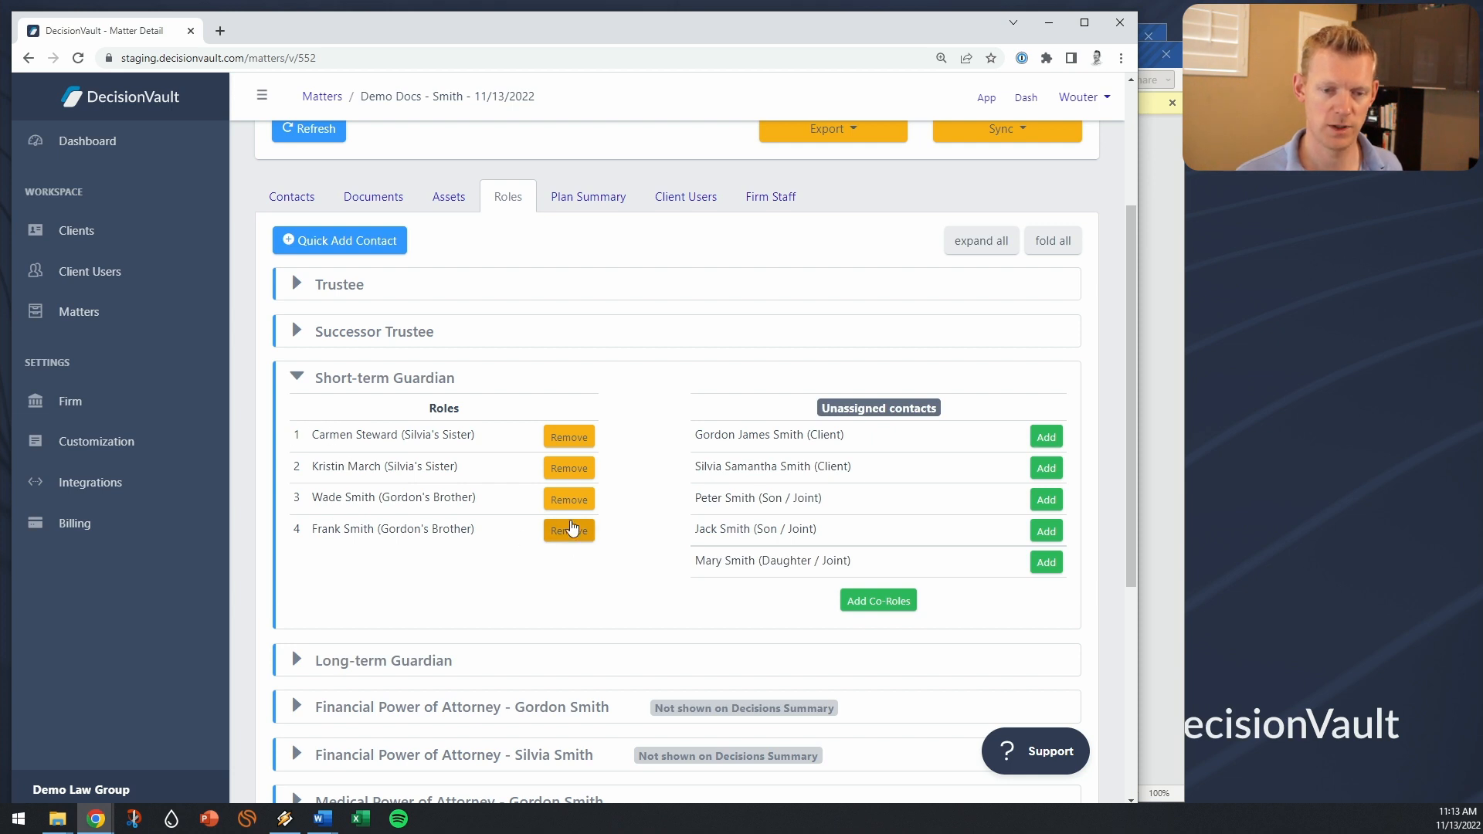
Reorder the short-term guardians by removing the wife's two sisters and re-adding them after the husband's brothers, the second-ranked sister first.
click(564, 471)
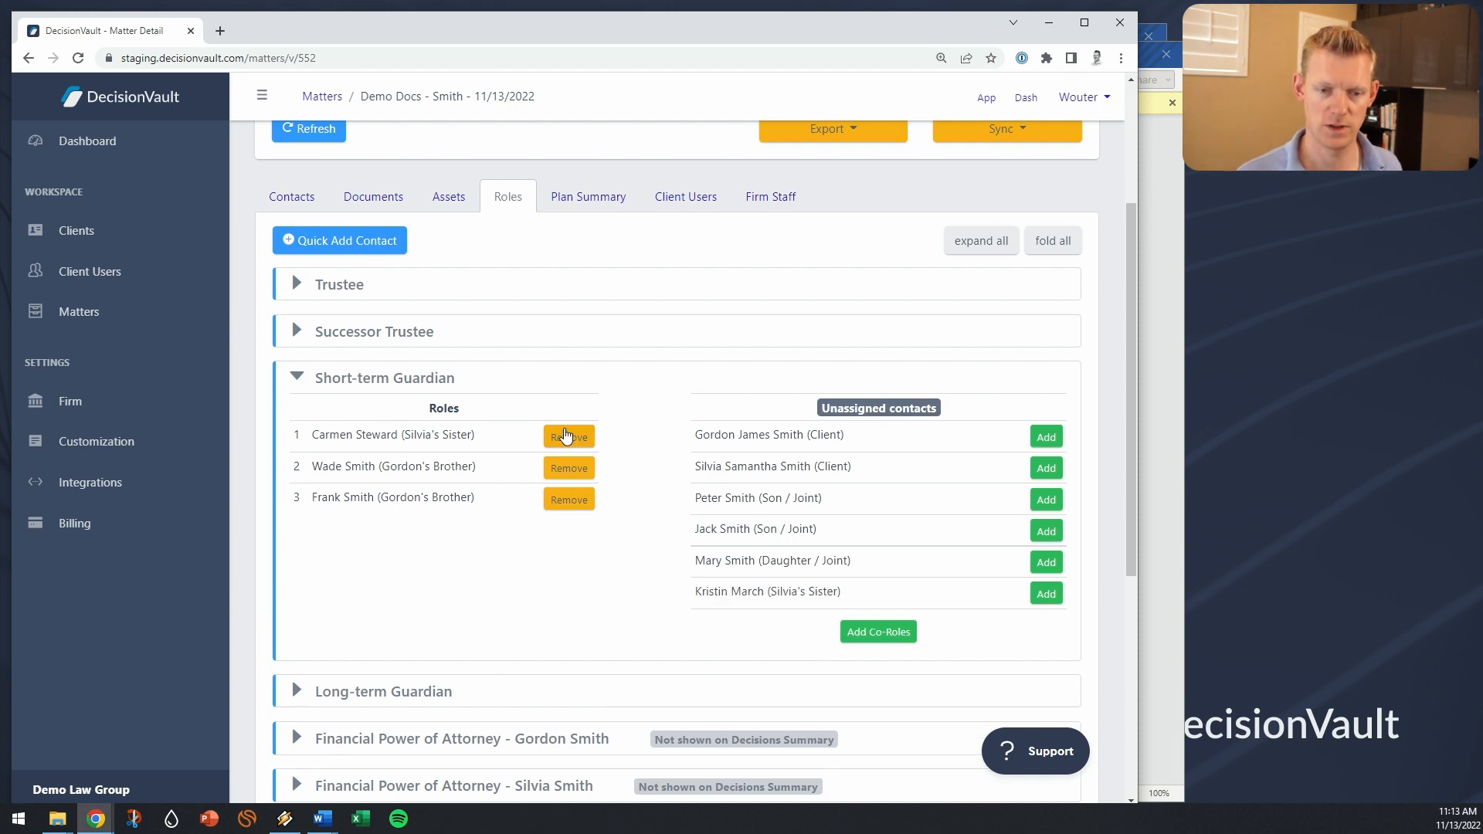
click(566, 437)
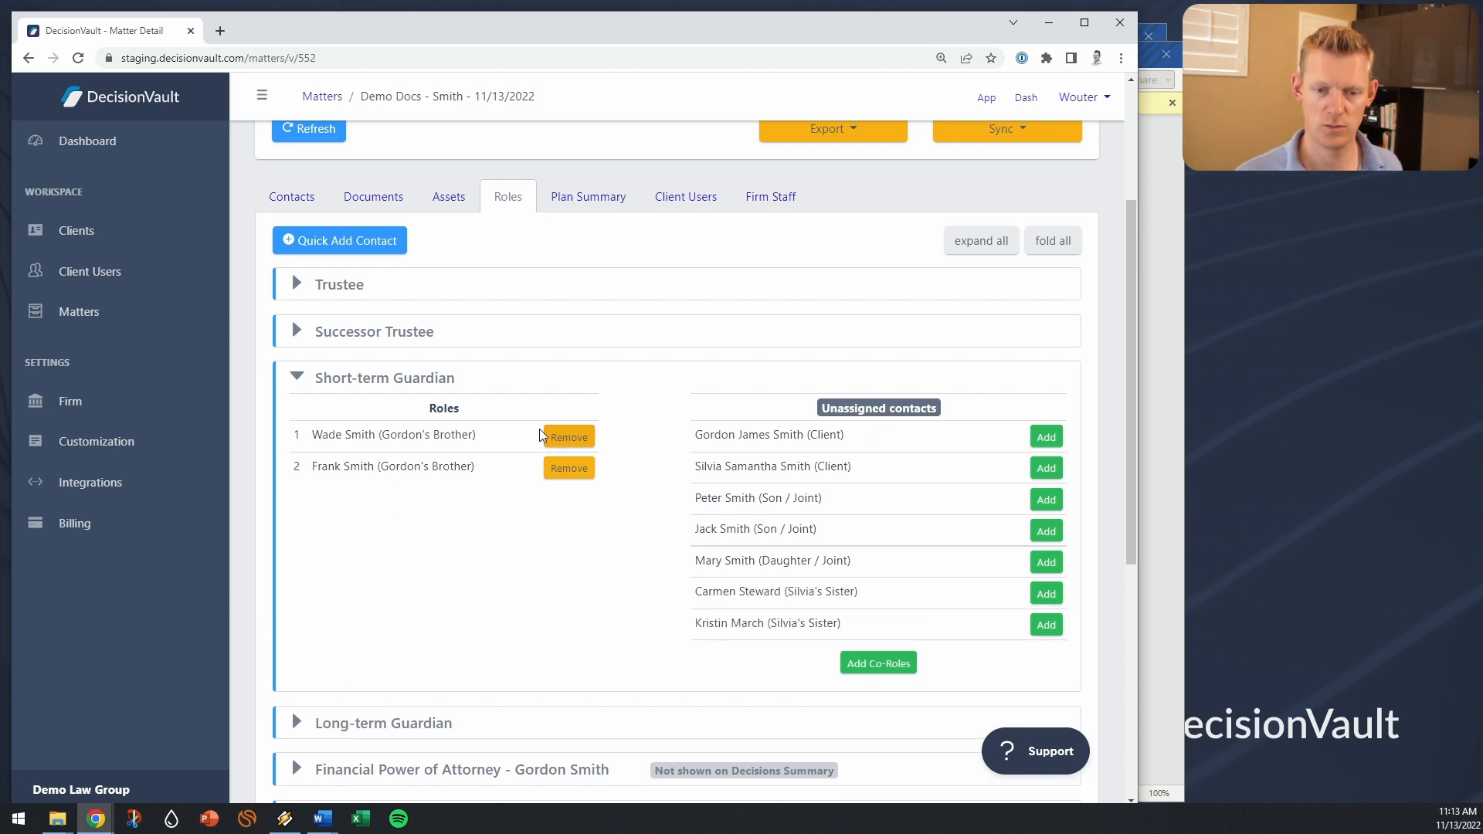
click(1047, 625)
click(1047, 595)
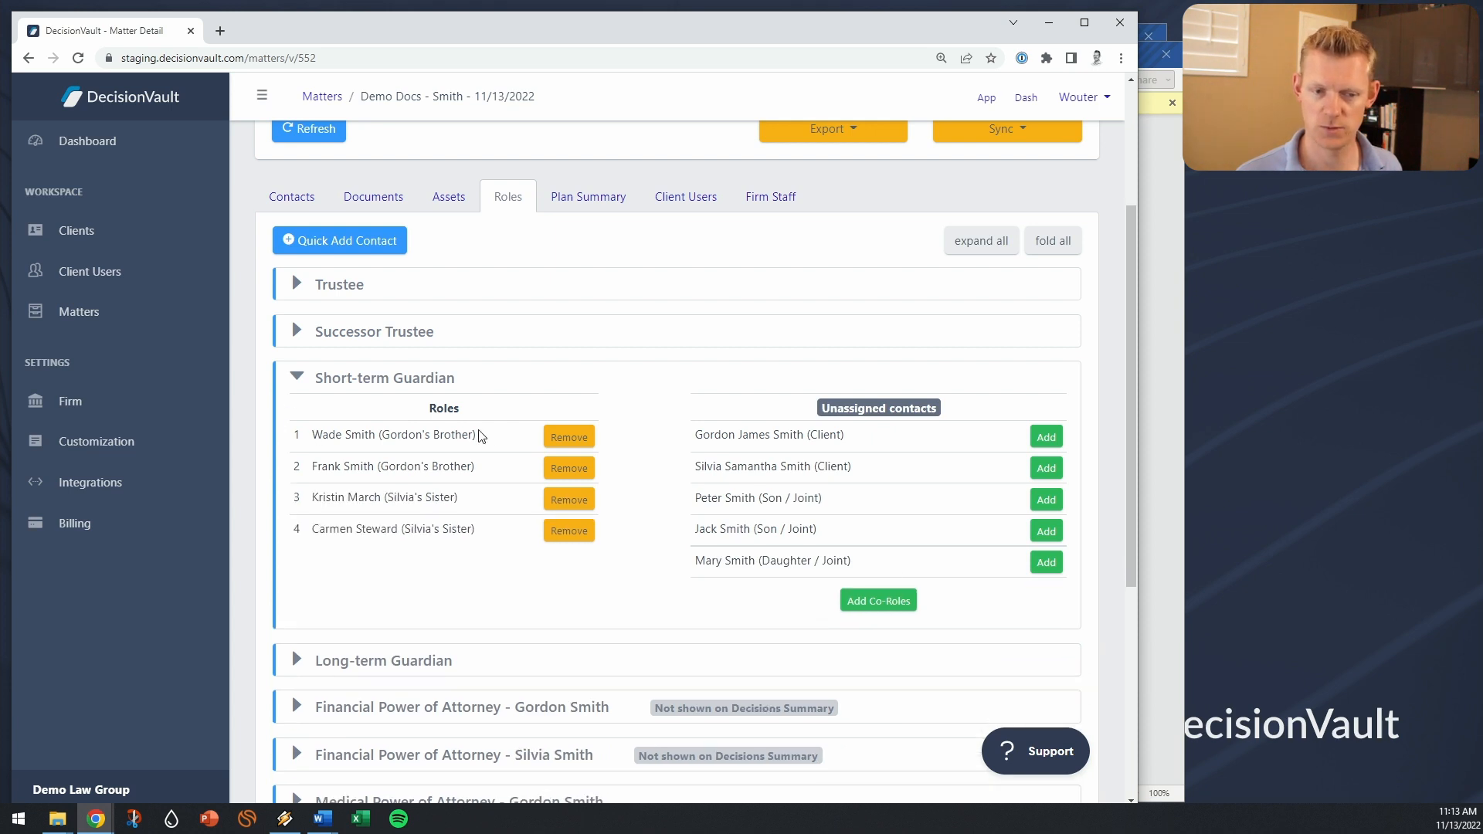
Sync the matter with Woodpecker and pull the fields of the "Example Instructions - woodpecker" template.
scroll(827, 369, up, 1)
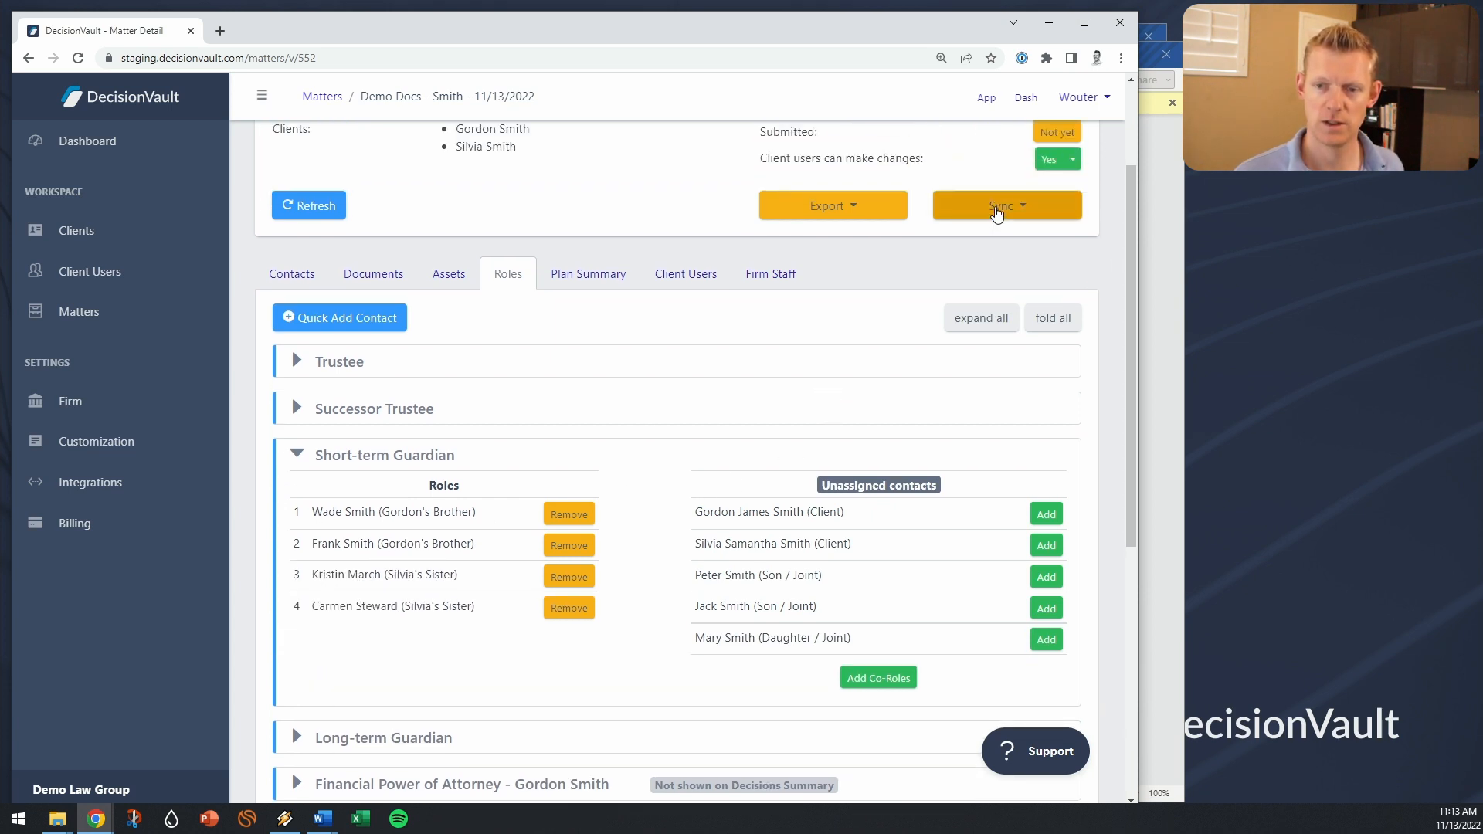
click(997, 207)
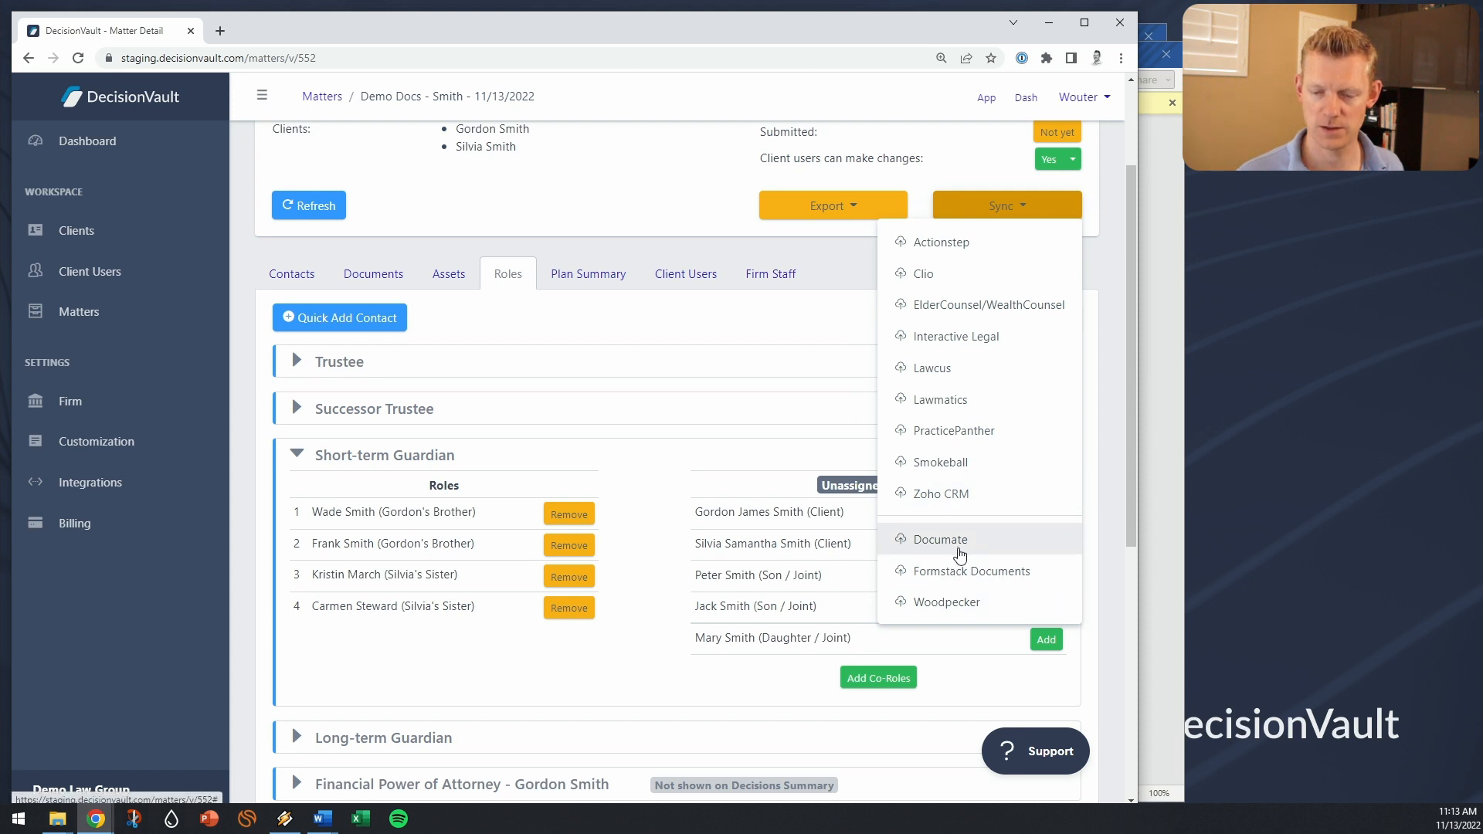
click(978, 602)
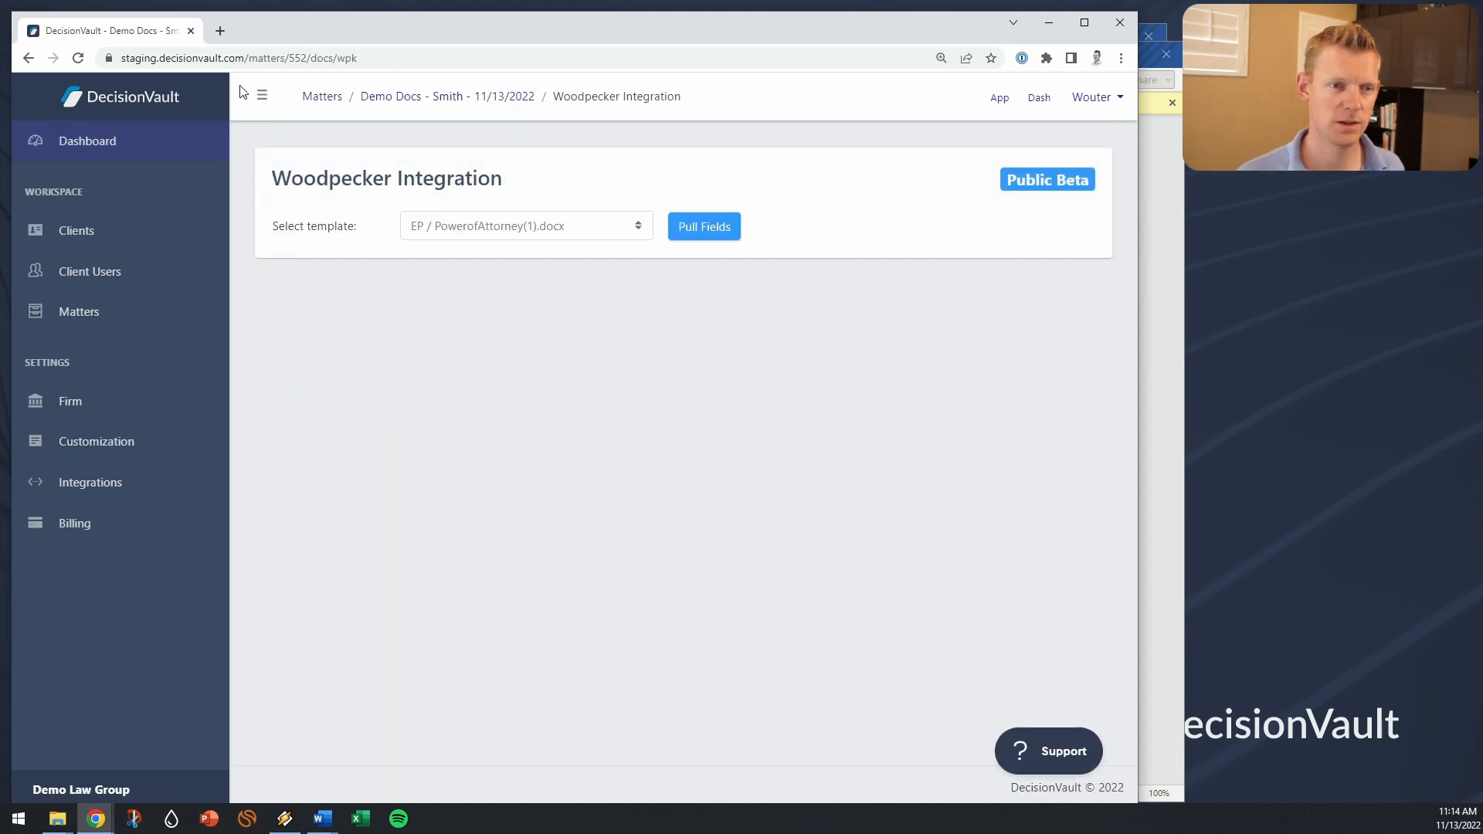
click(262, 94)
click(374, 225)
click(374, 258)
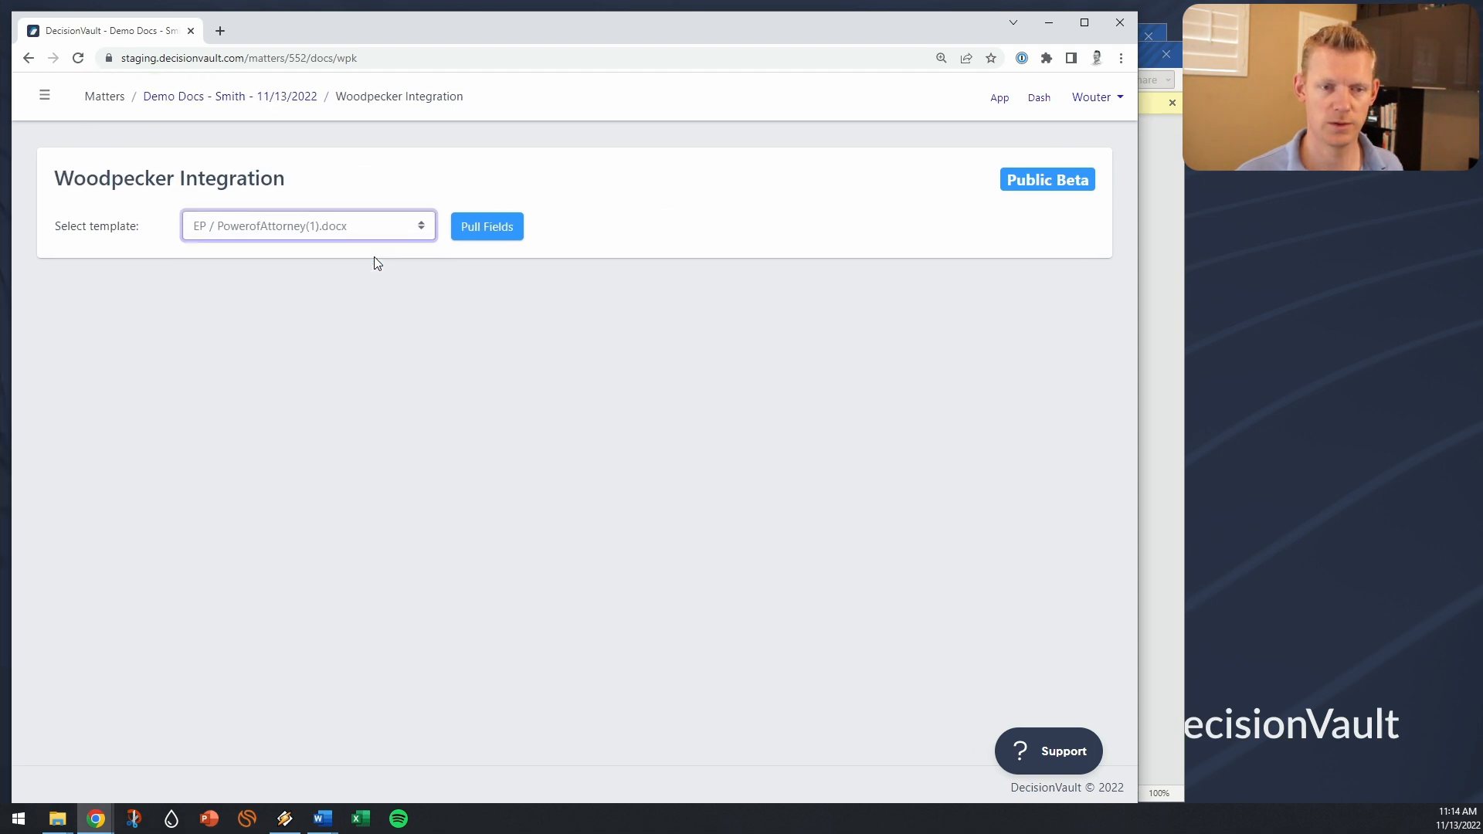
click(381, 231)
click(394, 257)
click(514, 228)
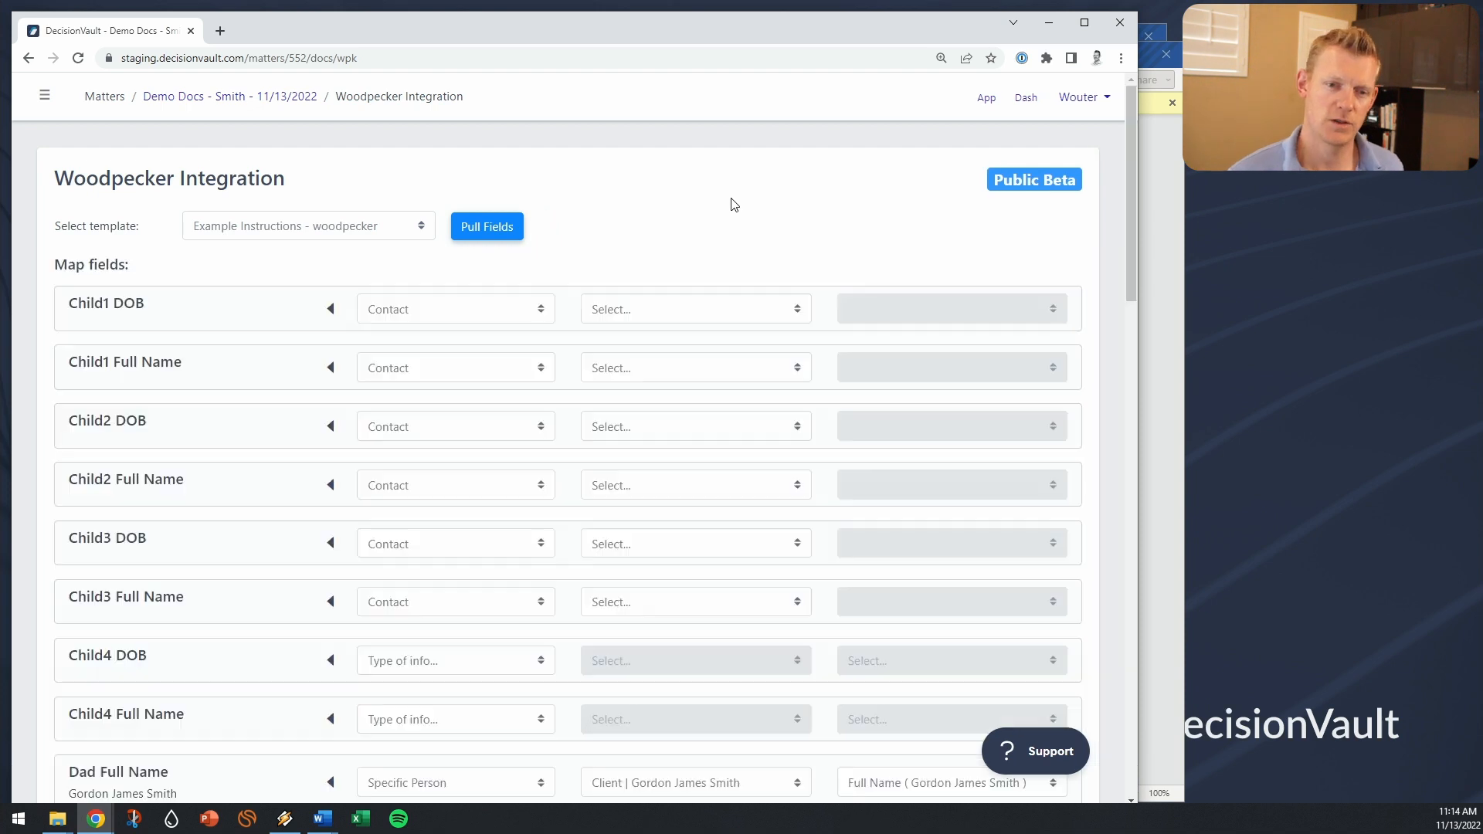
Map Child1 DOB to the first son's contact and look over the other contacts offered for that field.
scroll(546, 238, down, 1)
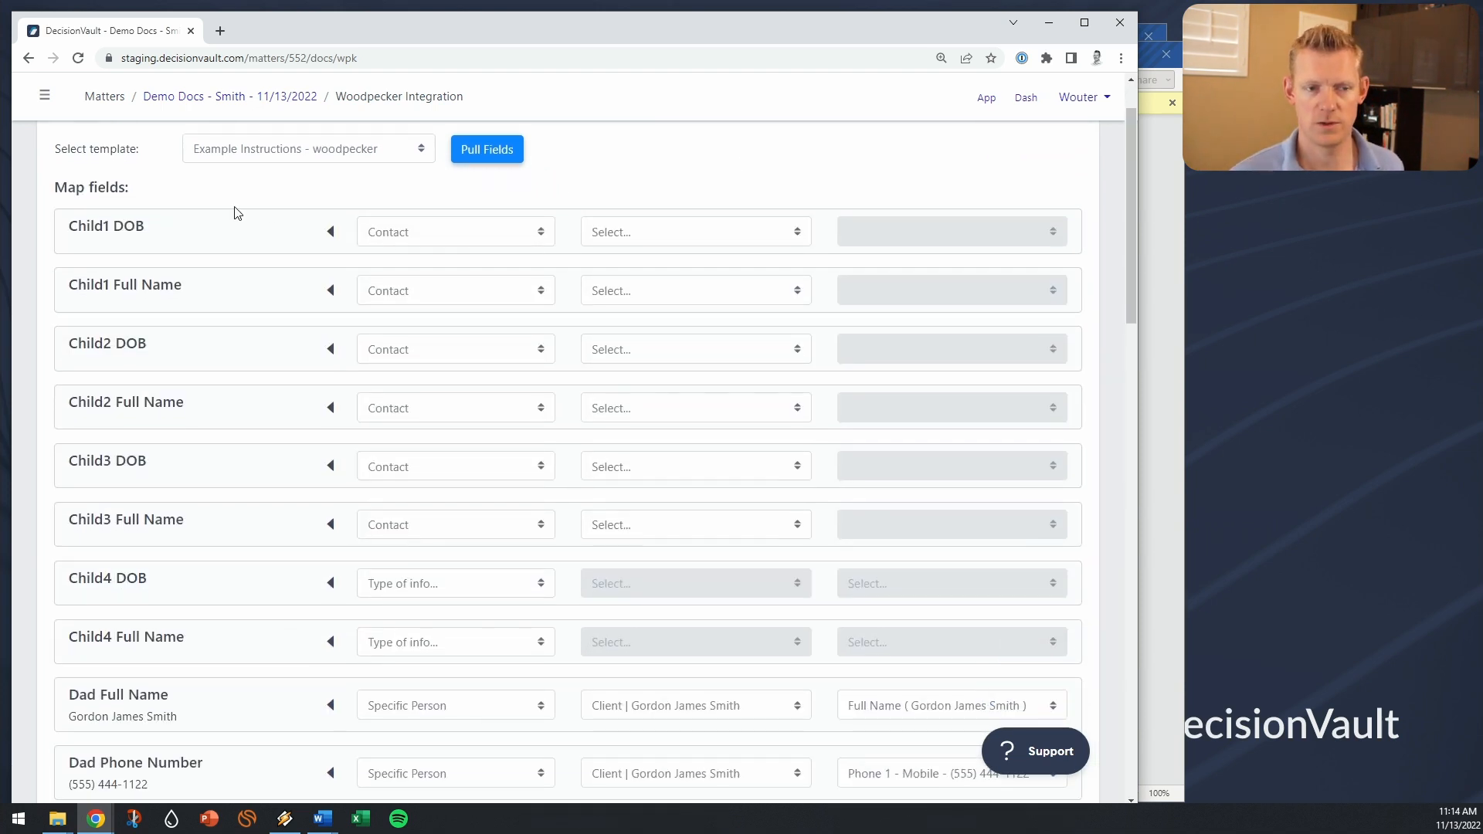
click(659, 240)
click(708, 301)
click(630, 241)
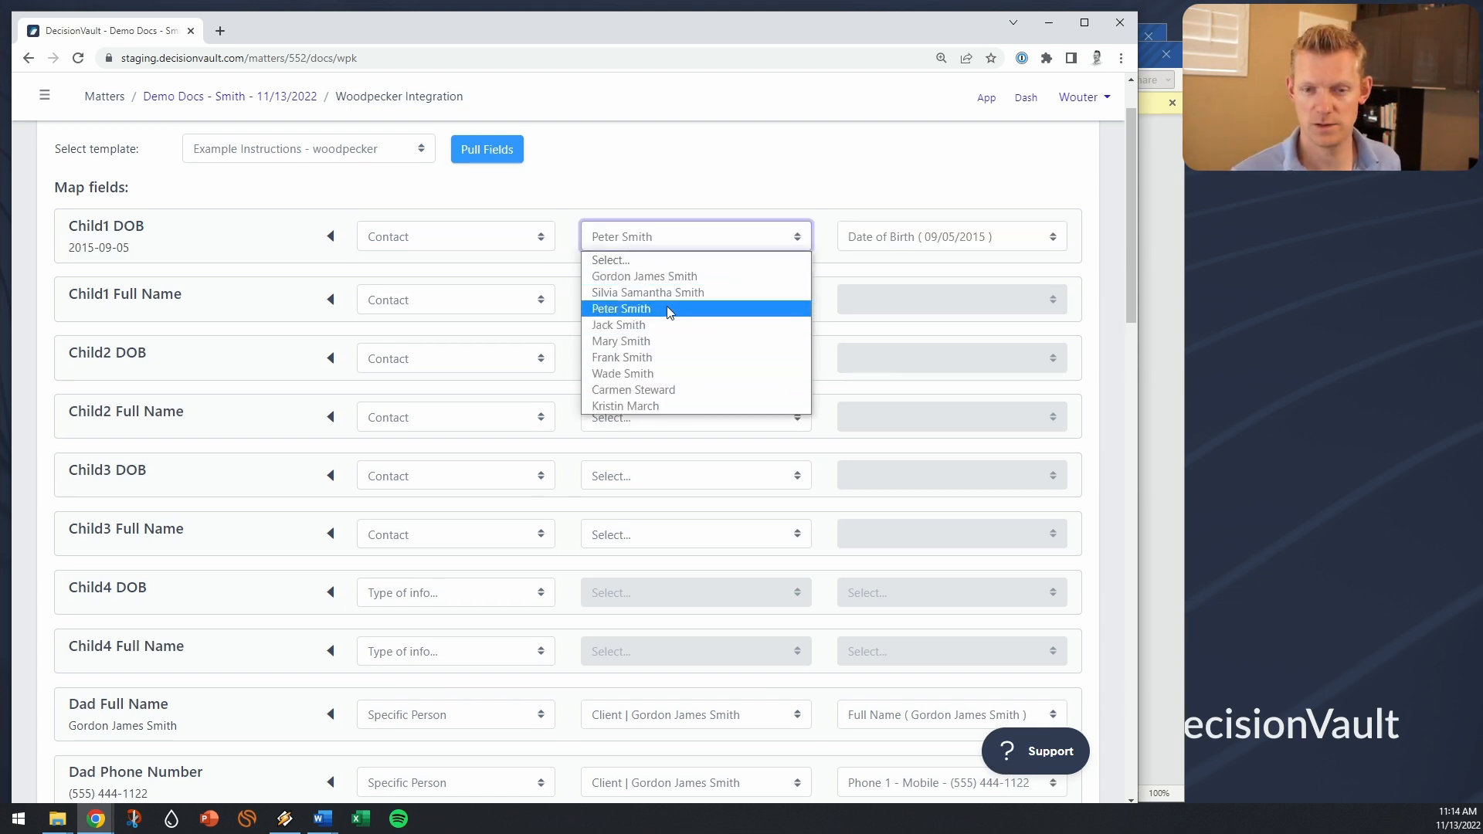
click(734, 185)
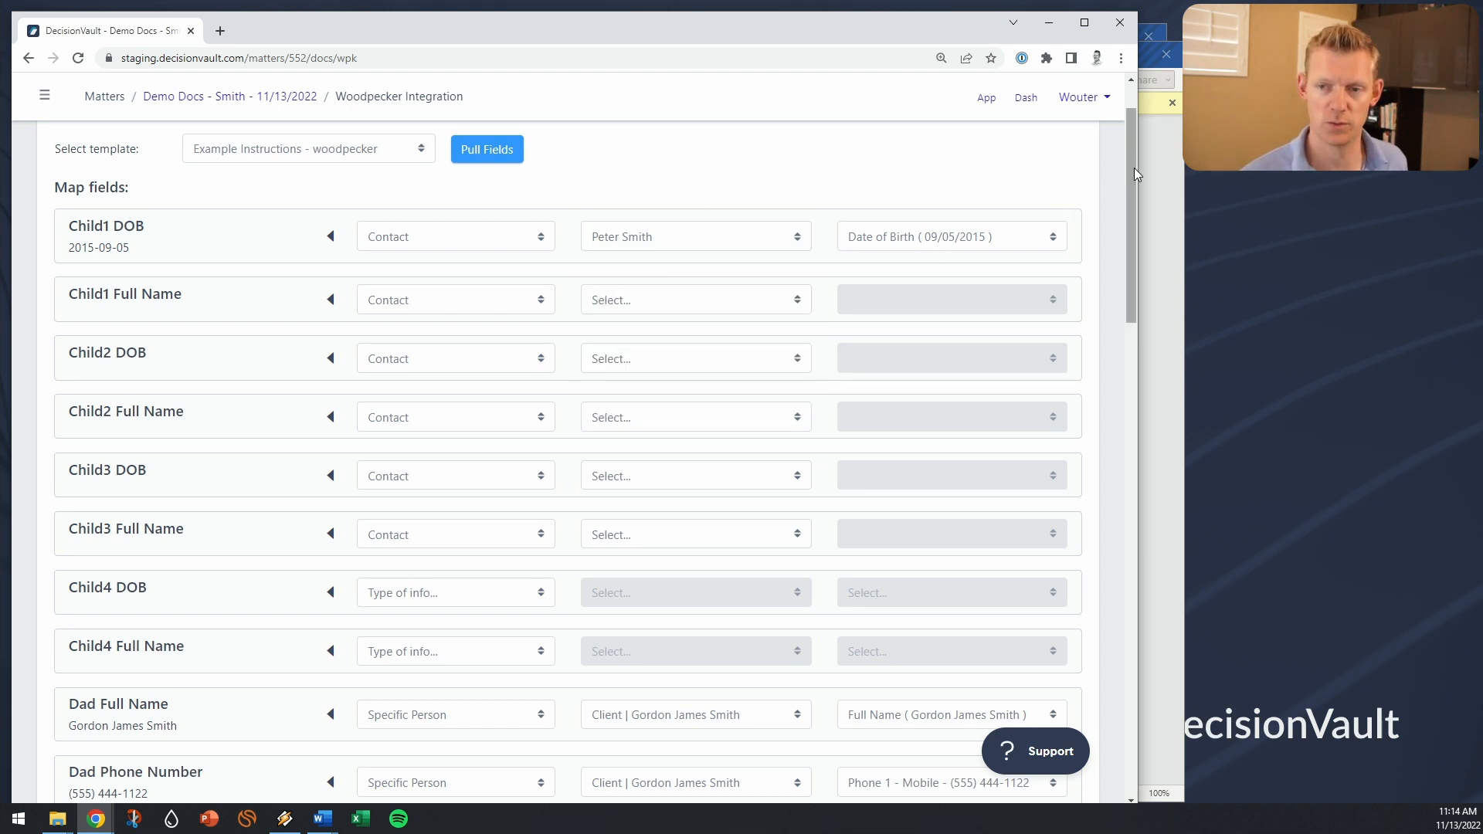
Review the SG1 to SG4 field mappings against the new short-term guardian order, including the role choices for SG1 City.
drag(1134, 170, 1146, 424)
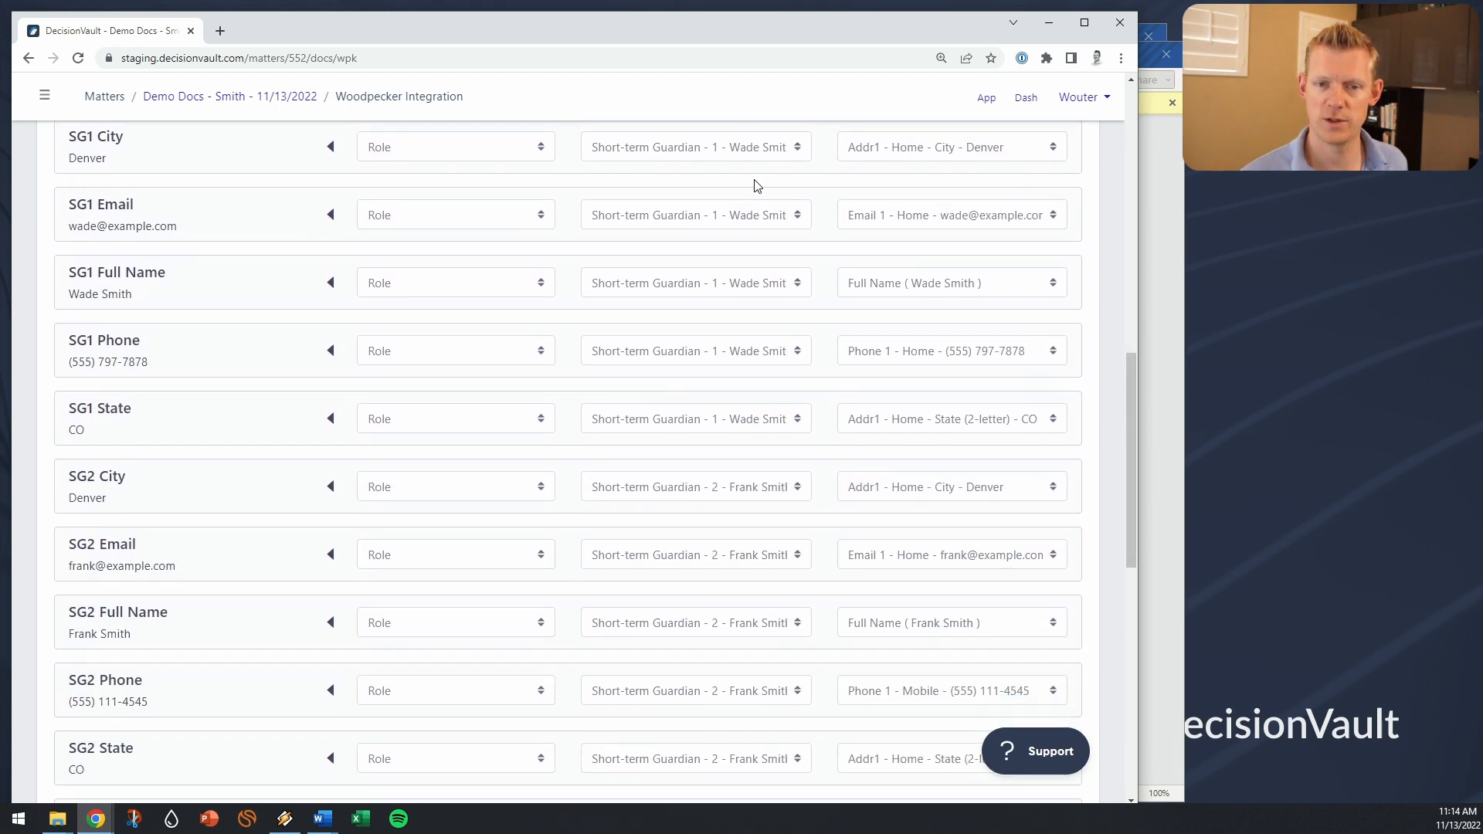
click(726, 144)
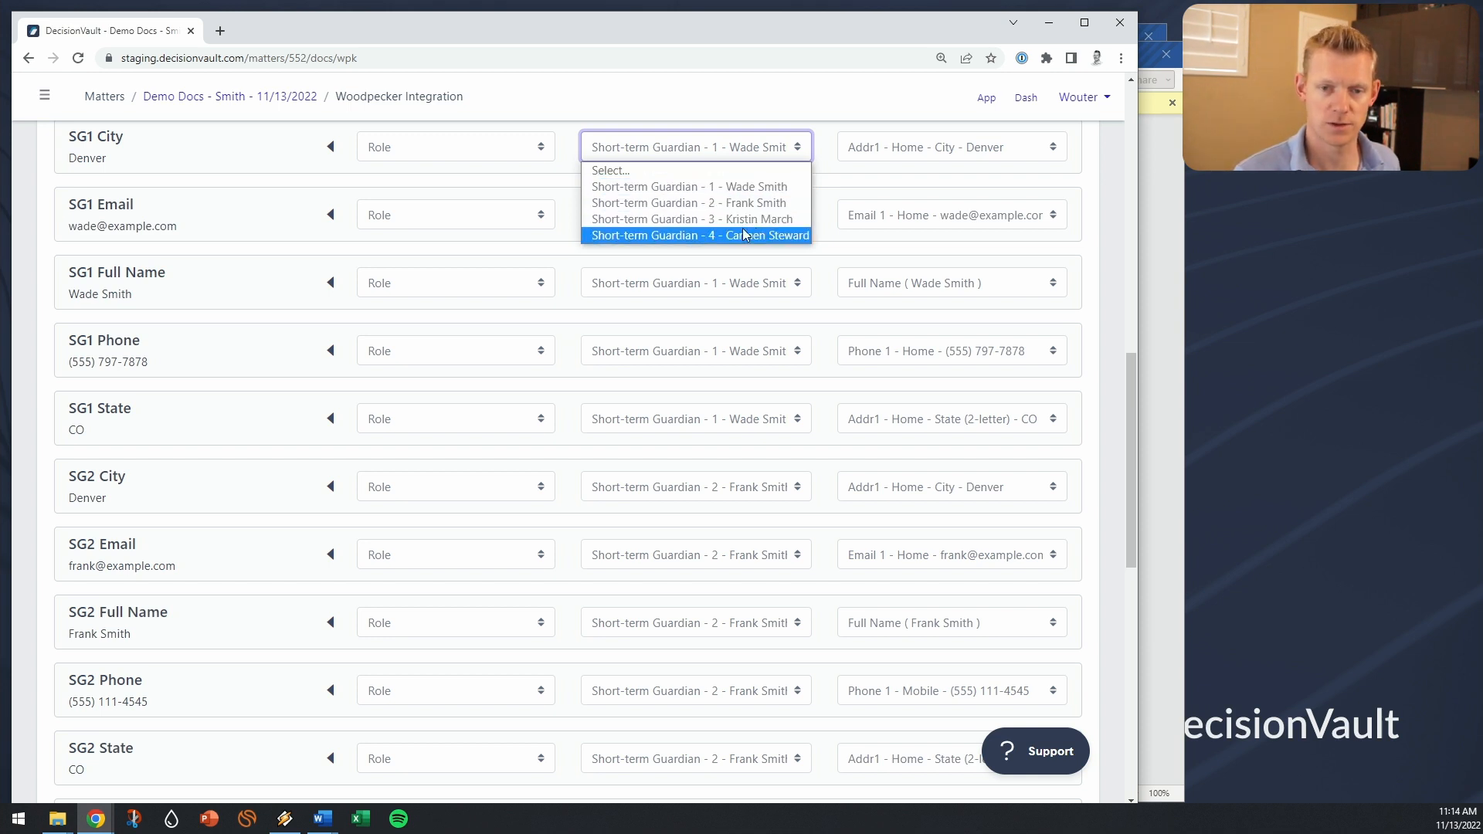
click(558, 200)
scroll(722, 495, down, 5)
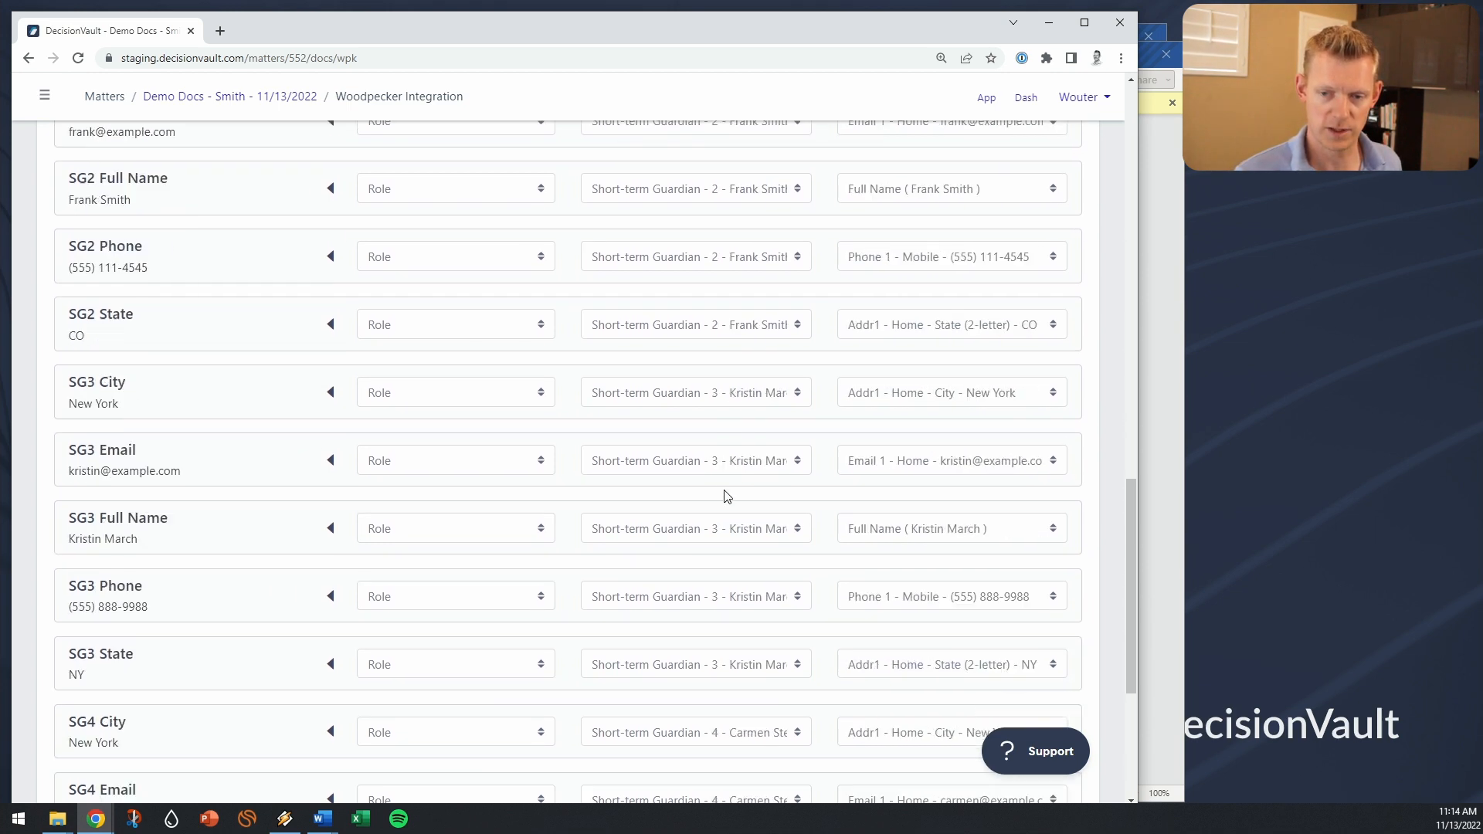
scroll(724, 495, down, 4)
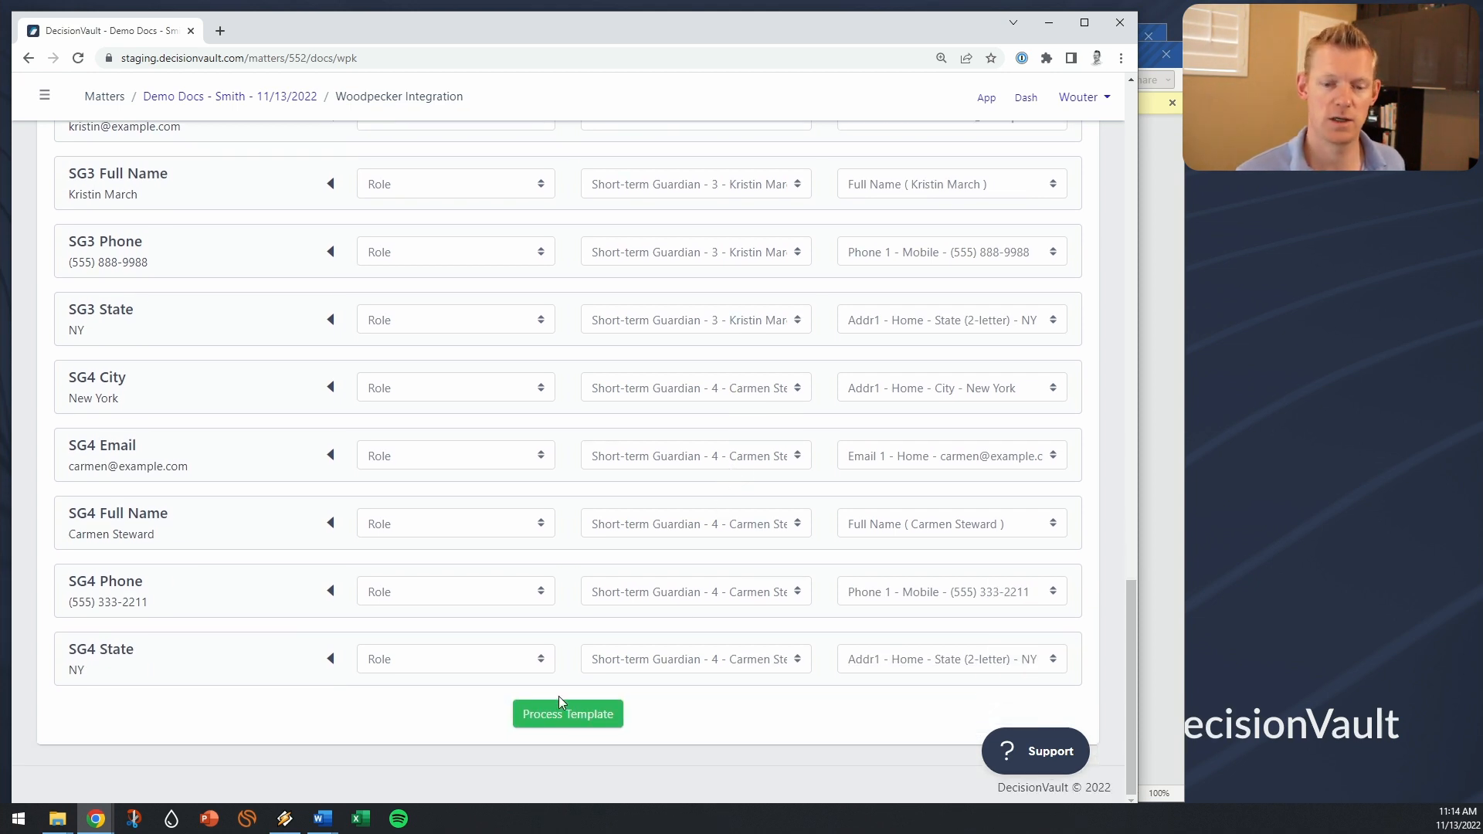
scroll(610, 408, up, 9)
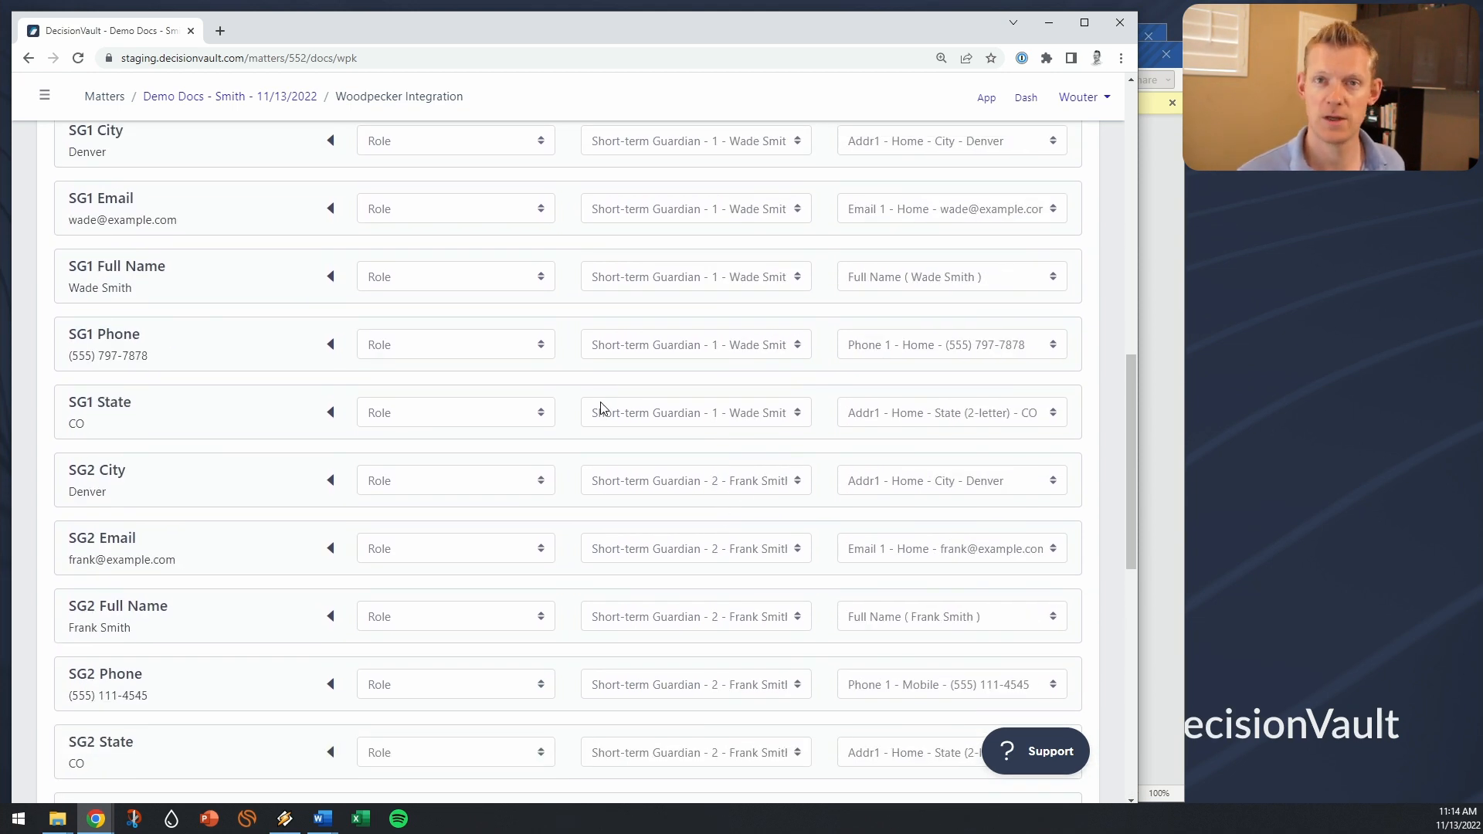